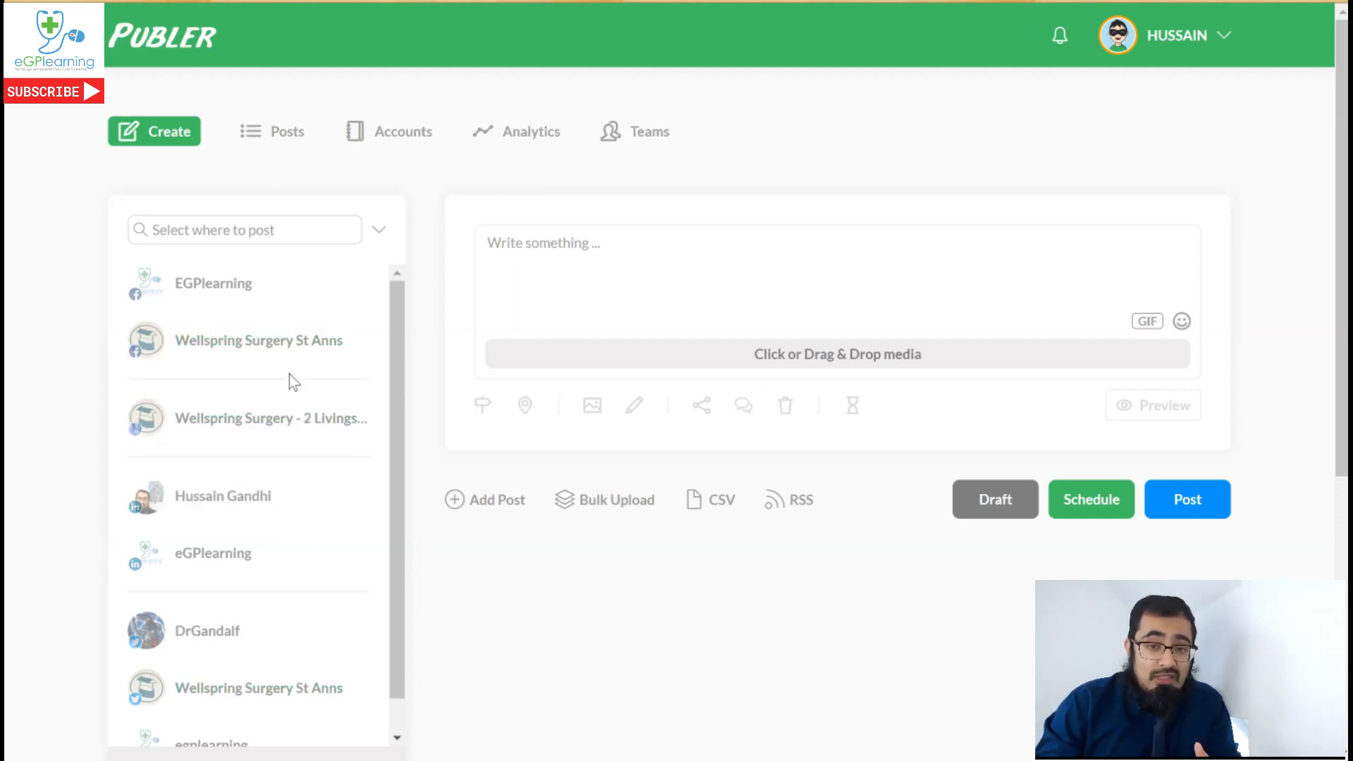
Open the linked social accounts and view the options for adding a new account
left_click(408, 143)
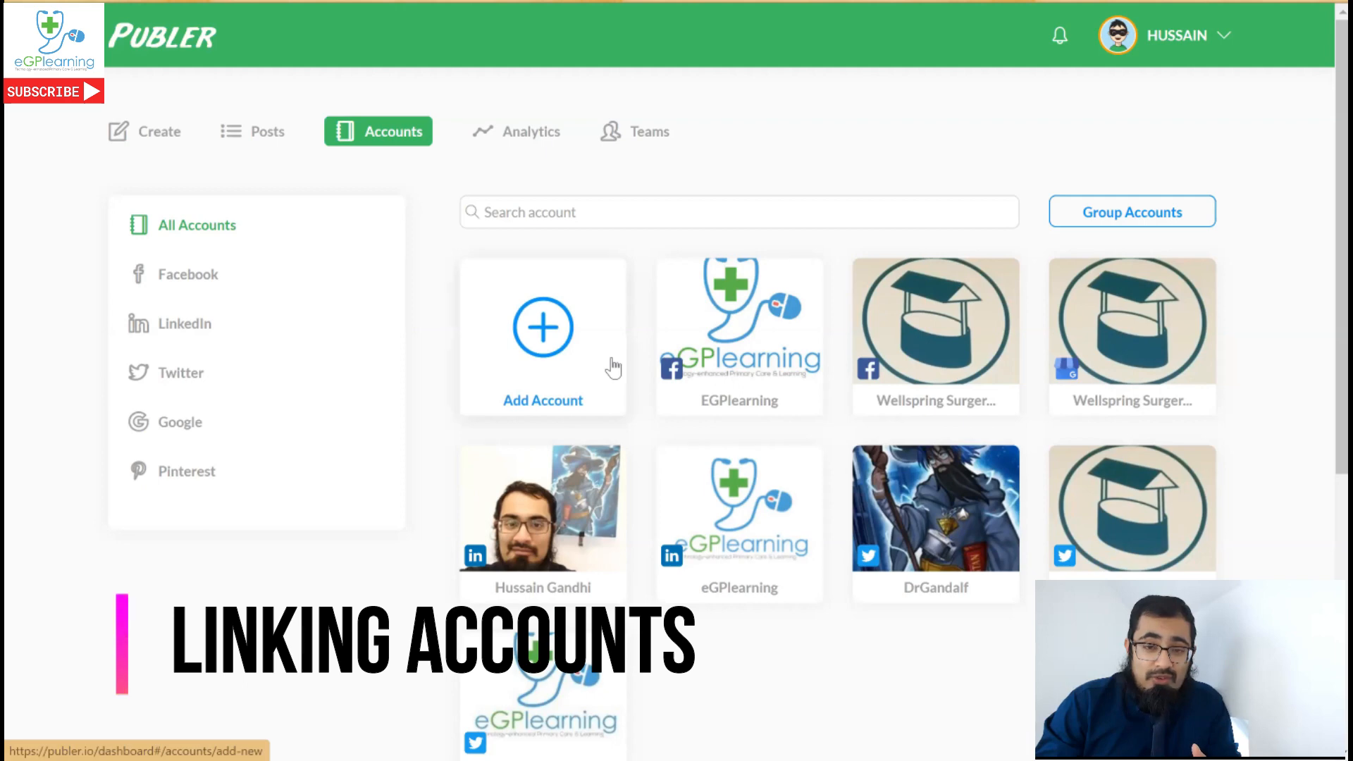
left_click(557, 330)
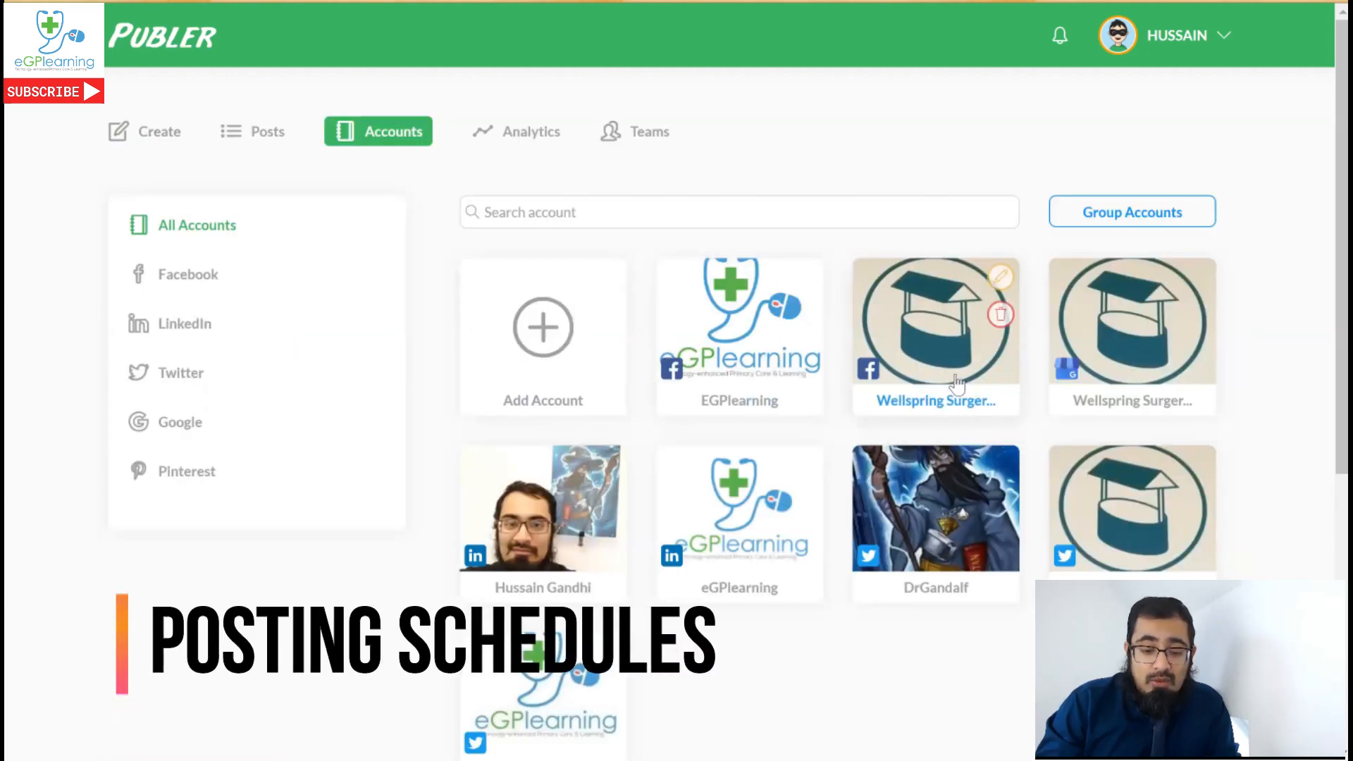
Open the Wellspring Surgery St Anns Facebook account for editing and view its posting schedule and shortcodes
mouse_move(950, 369)
left_click(996, 282)
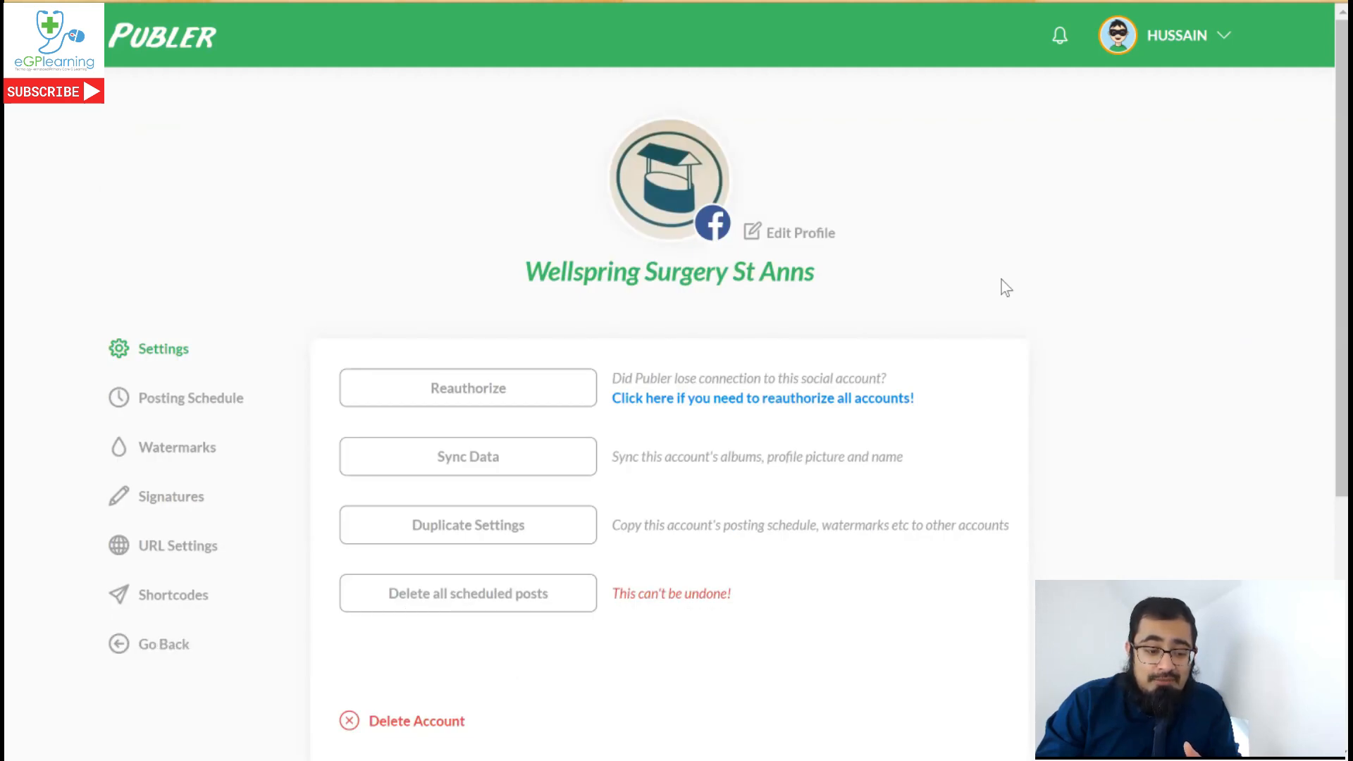
left_click(231, 404)
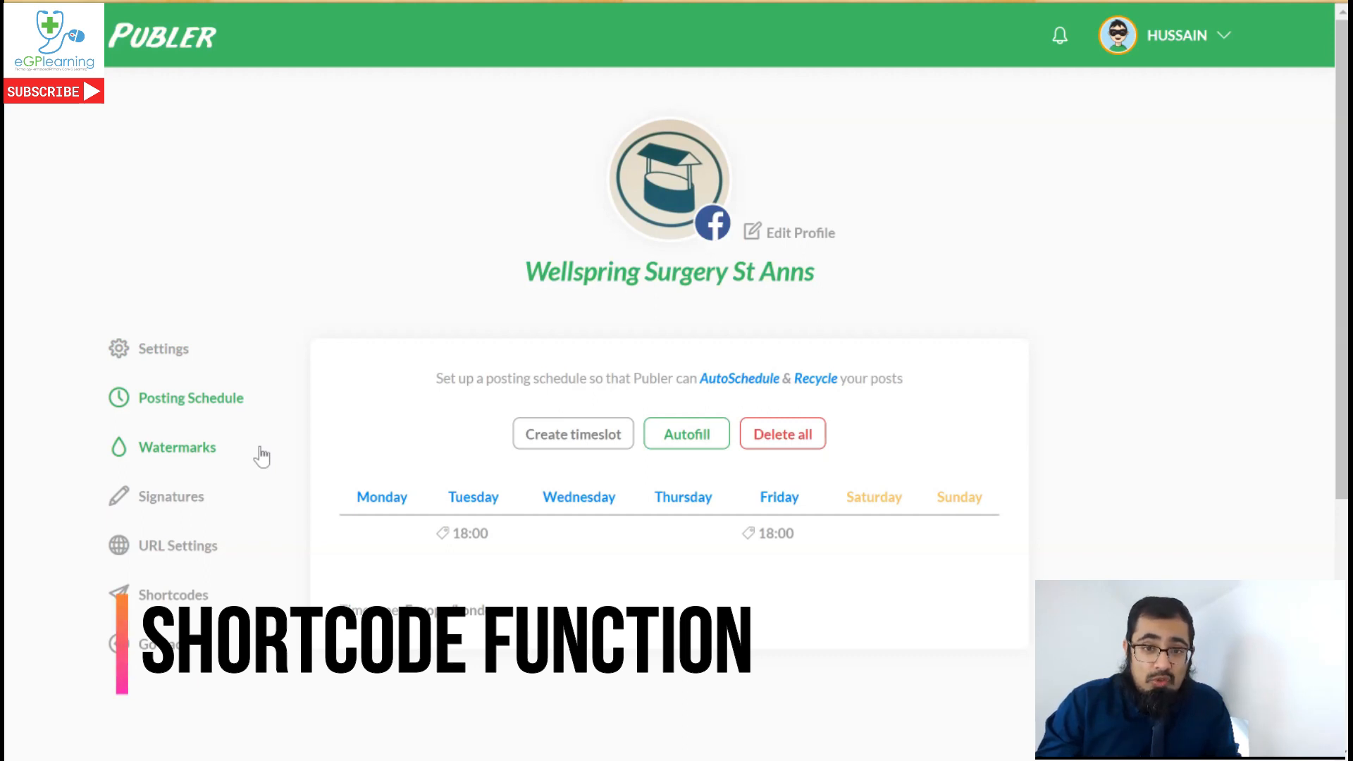
left_click(167, 599)
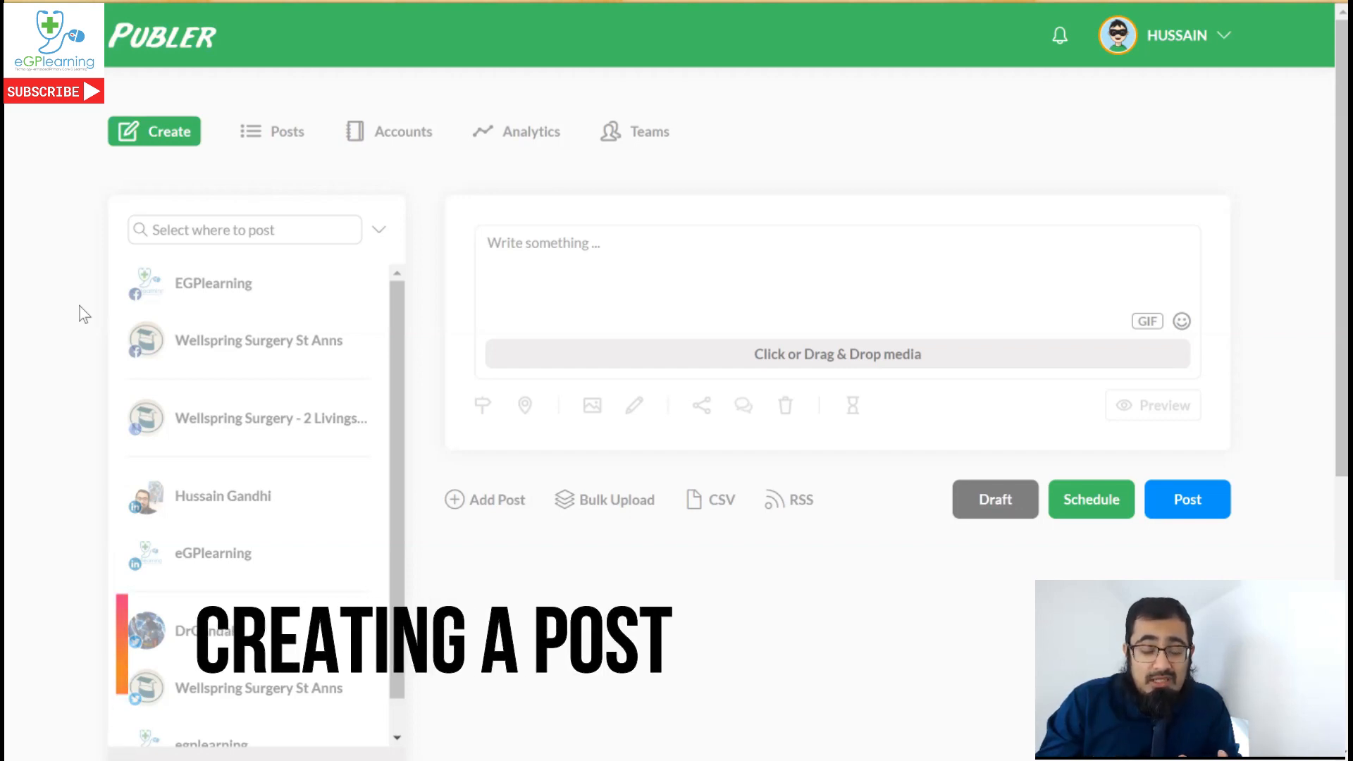
Write a new post inviting patients to sign up to the NHS app, ending with "See our website here" and the website shortcode
left_click(572, 263)
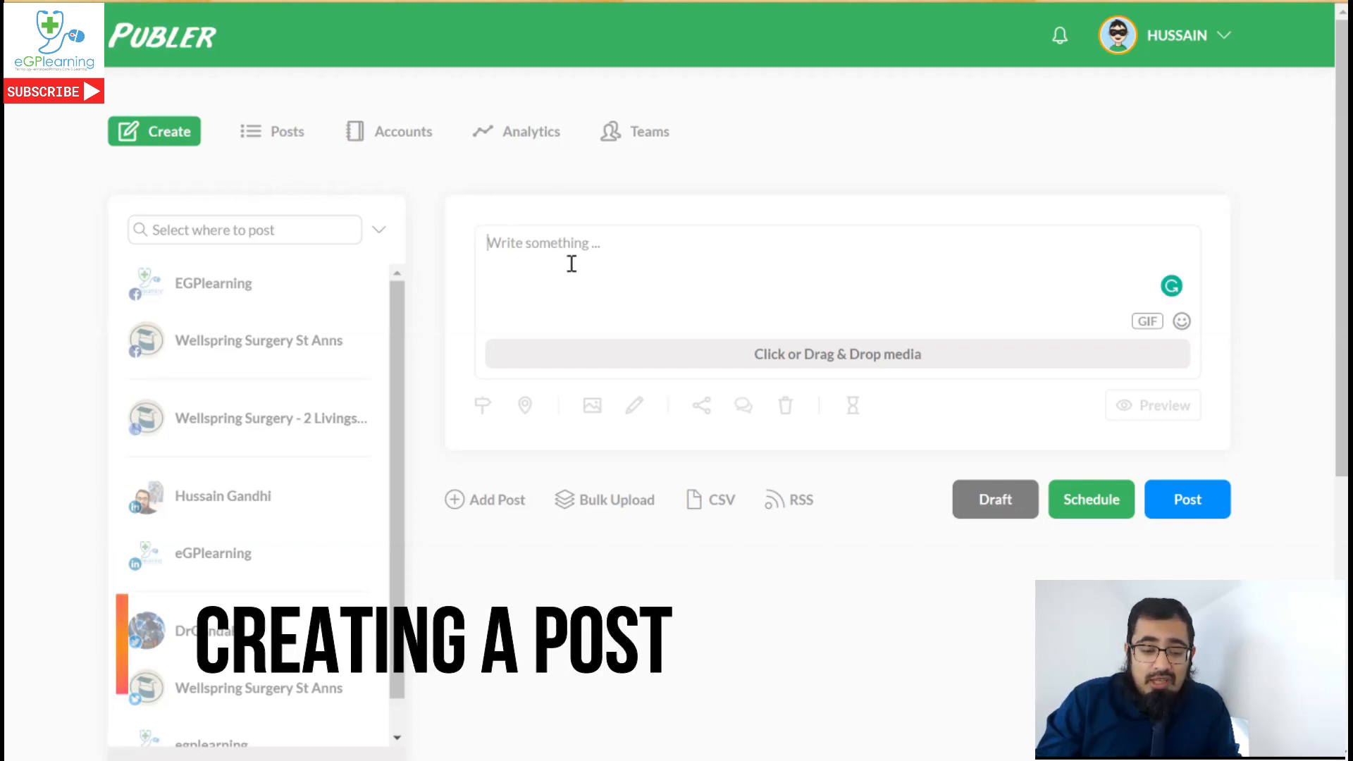
type("Sign up to using the NHS app to save you time in requesting appointments and your prescriptions.  See our website here")
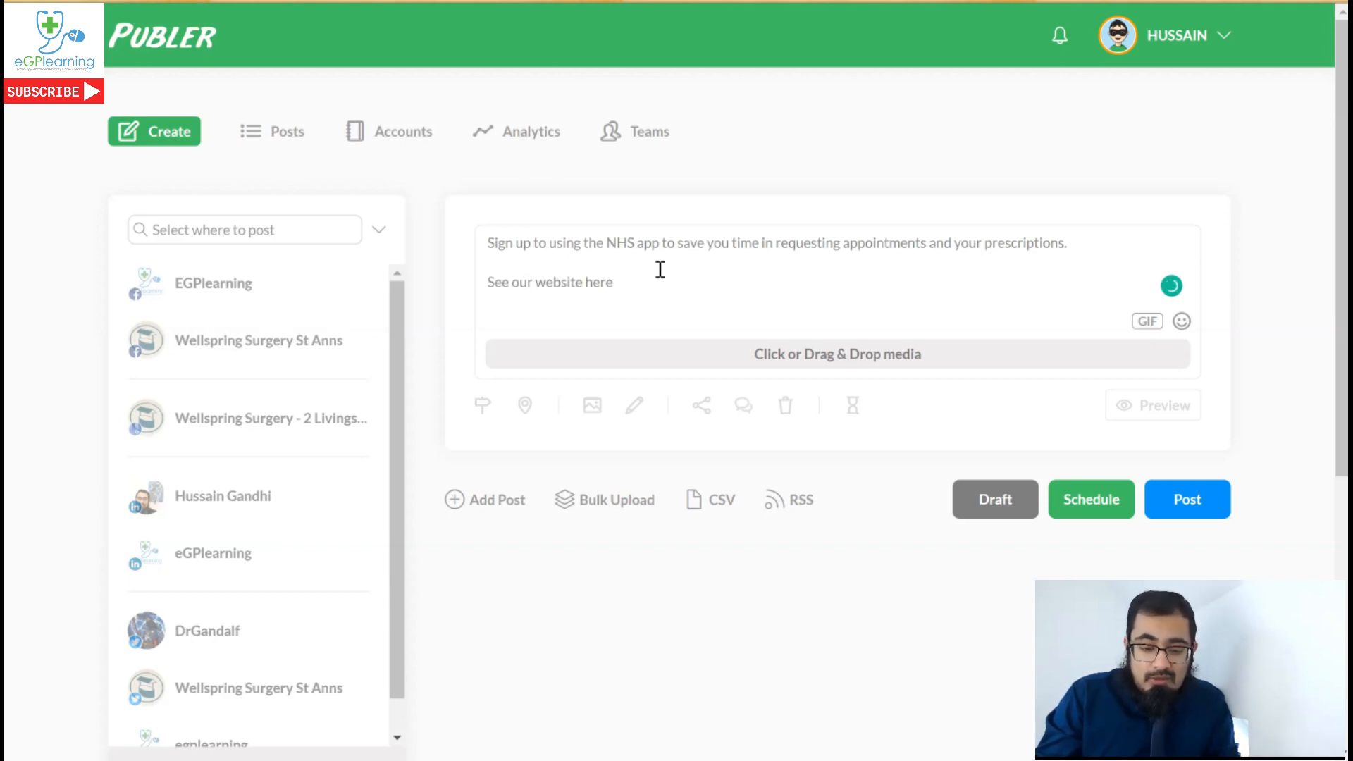
type("{{")
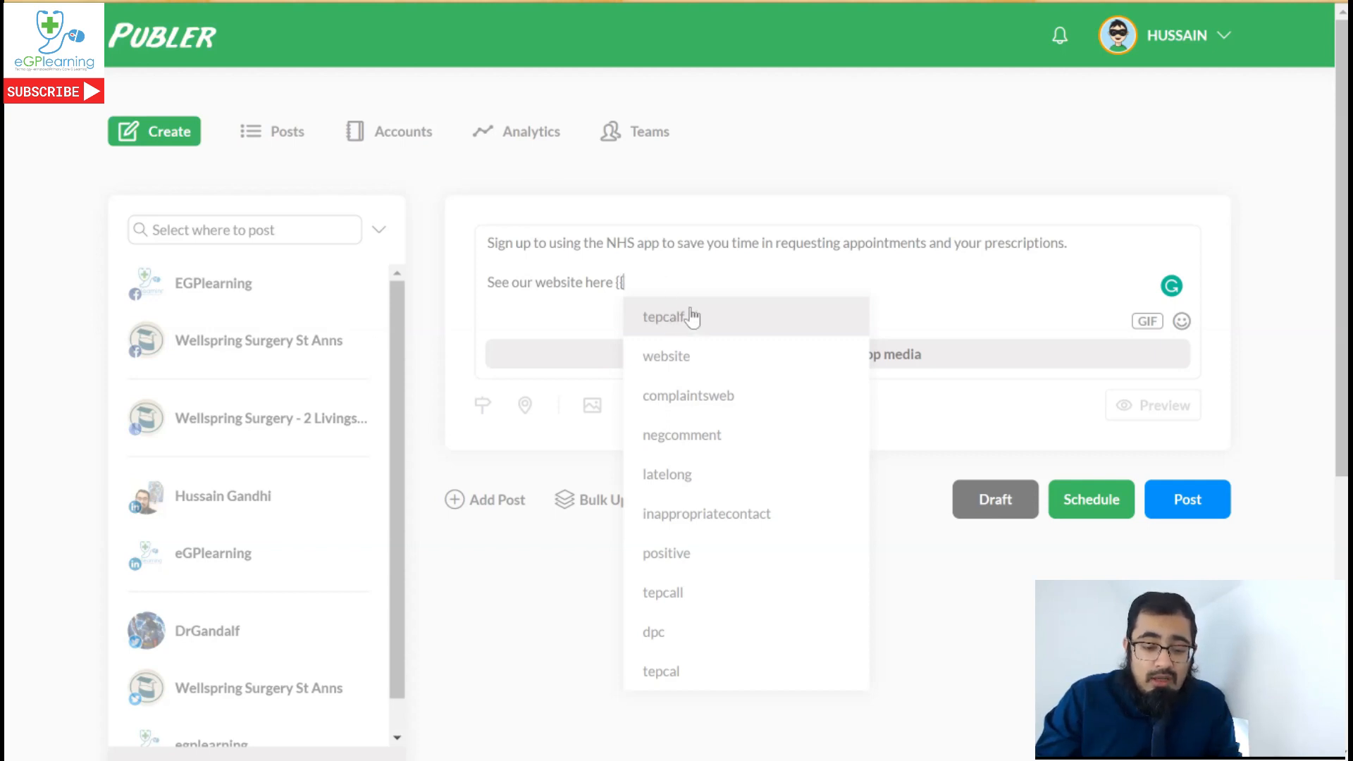
left_click(677, 358)
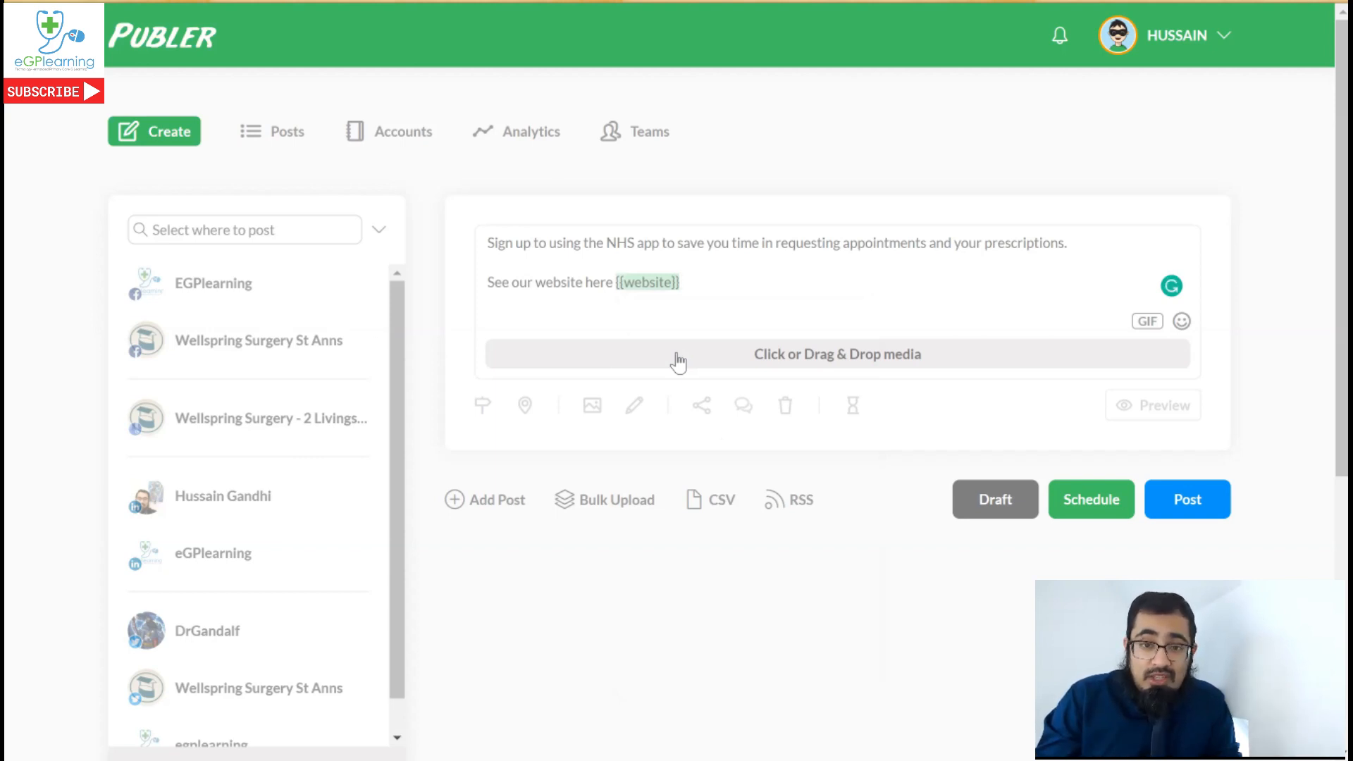
View the media attachment options for the post and close them without attaching anything
left_click(729, 358)
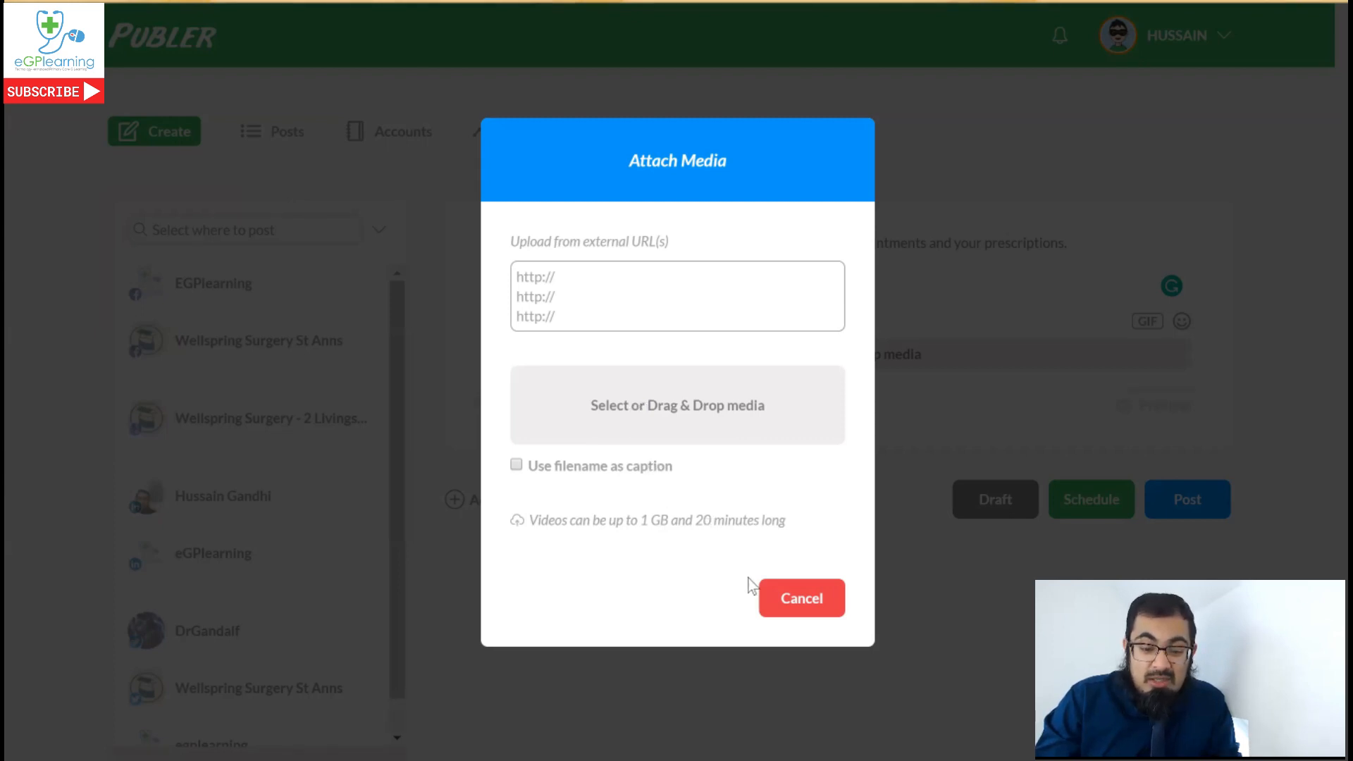
left_click(799, 604)
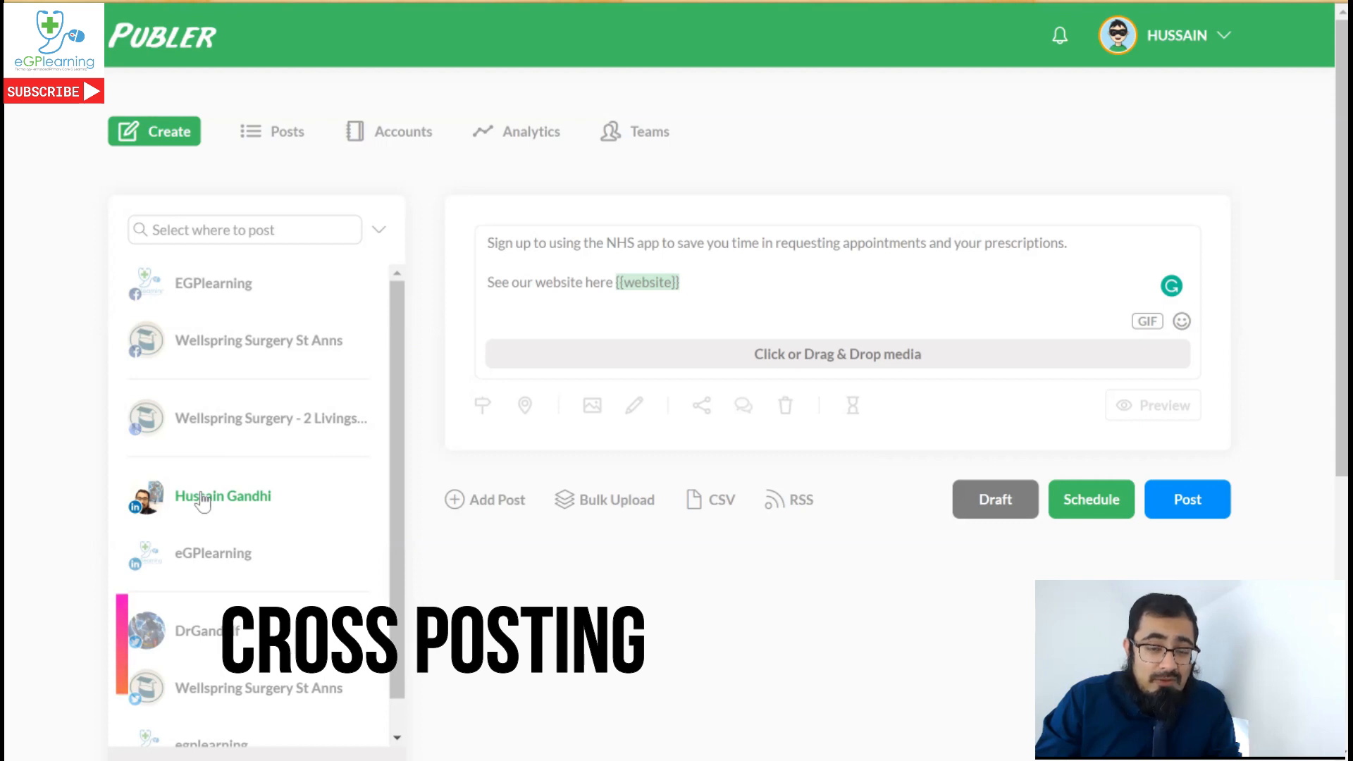
Target the Wellspring Surgery St Anns Facebook and Twitter accounts and split the post into separate text for each network
left_click(230, 346)
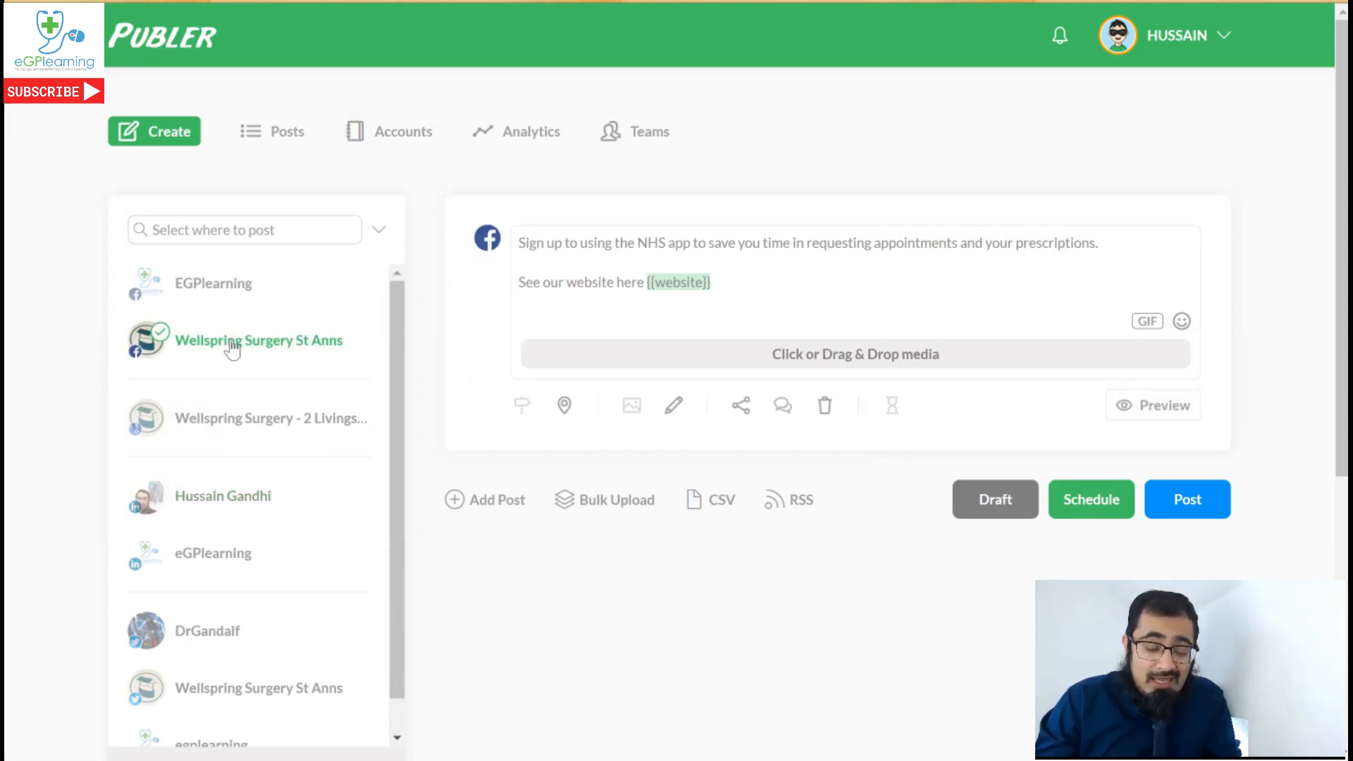
scroll(189, 668, "down", 1)
left_click(189, 668)
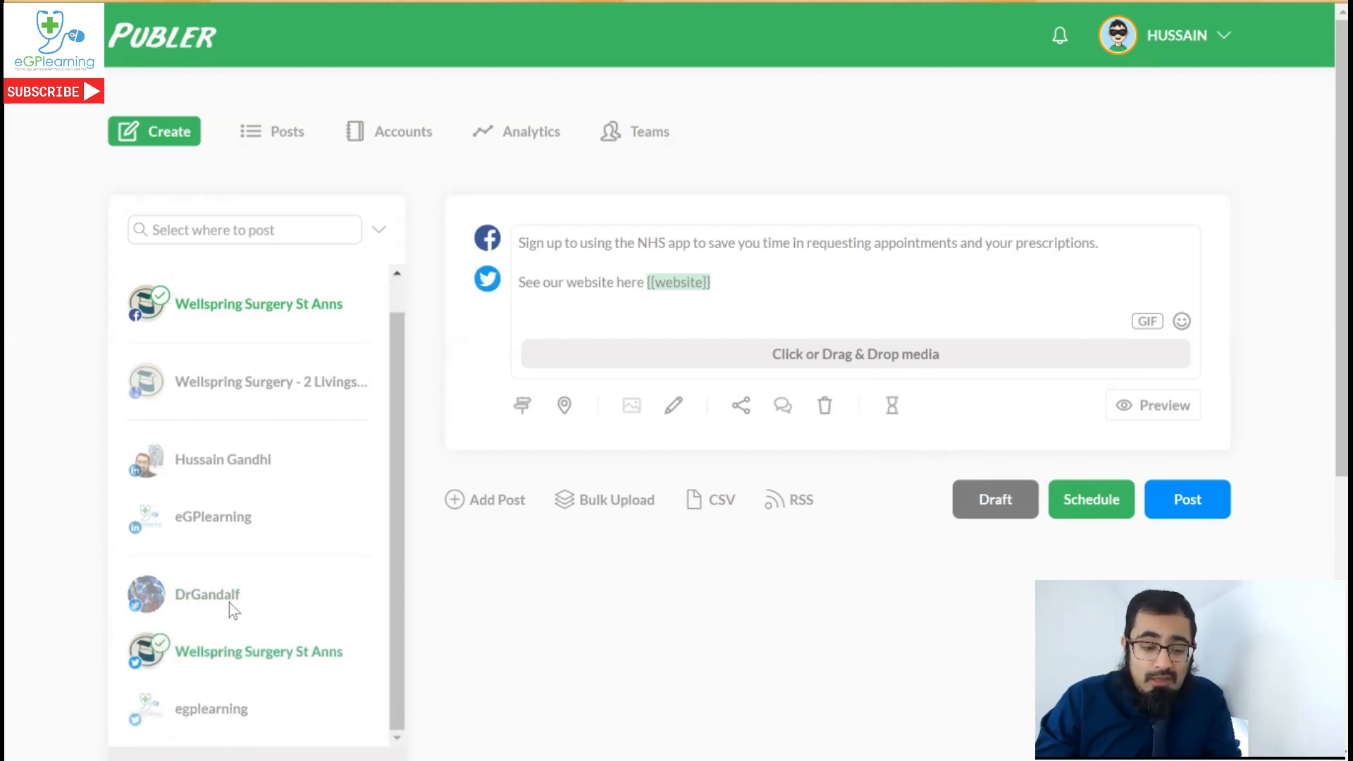
mouse_move(493, 280)
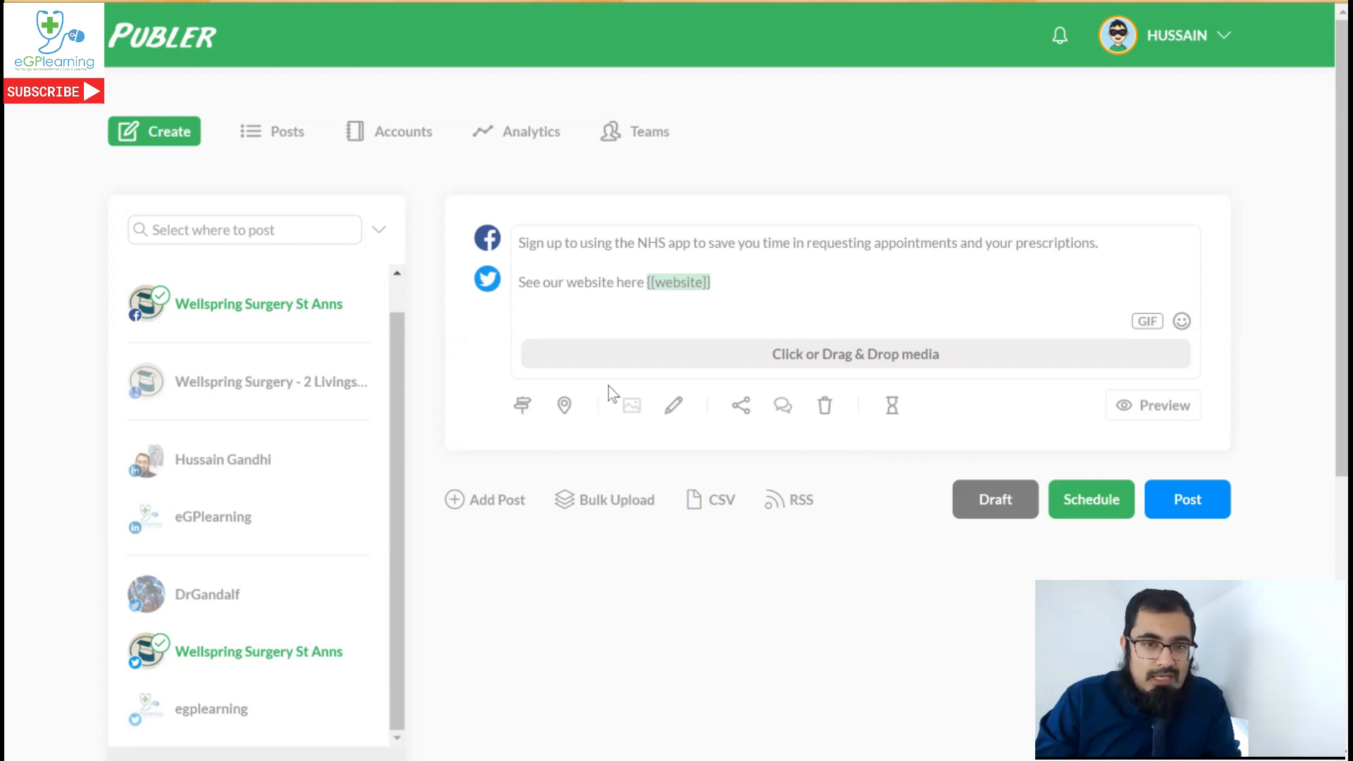
left_click(523, 406)
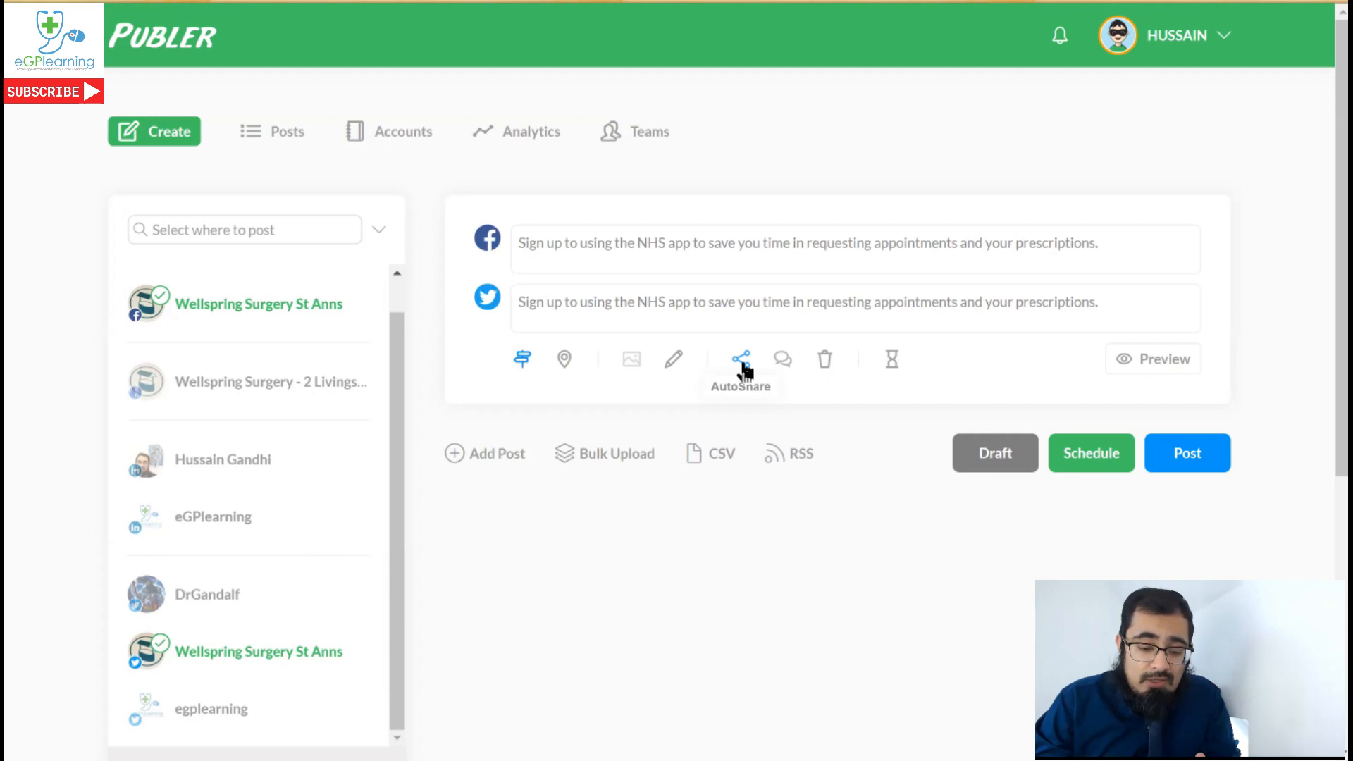
Try a follow-up comment delay of 7 days for the post, then discard it
left_click(780, 361)
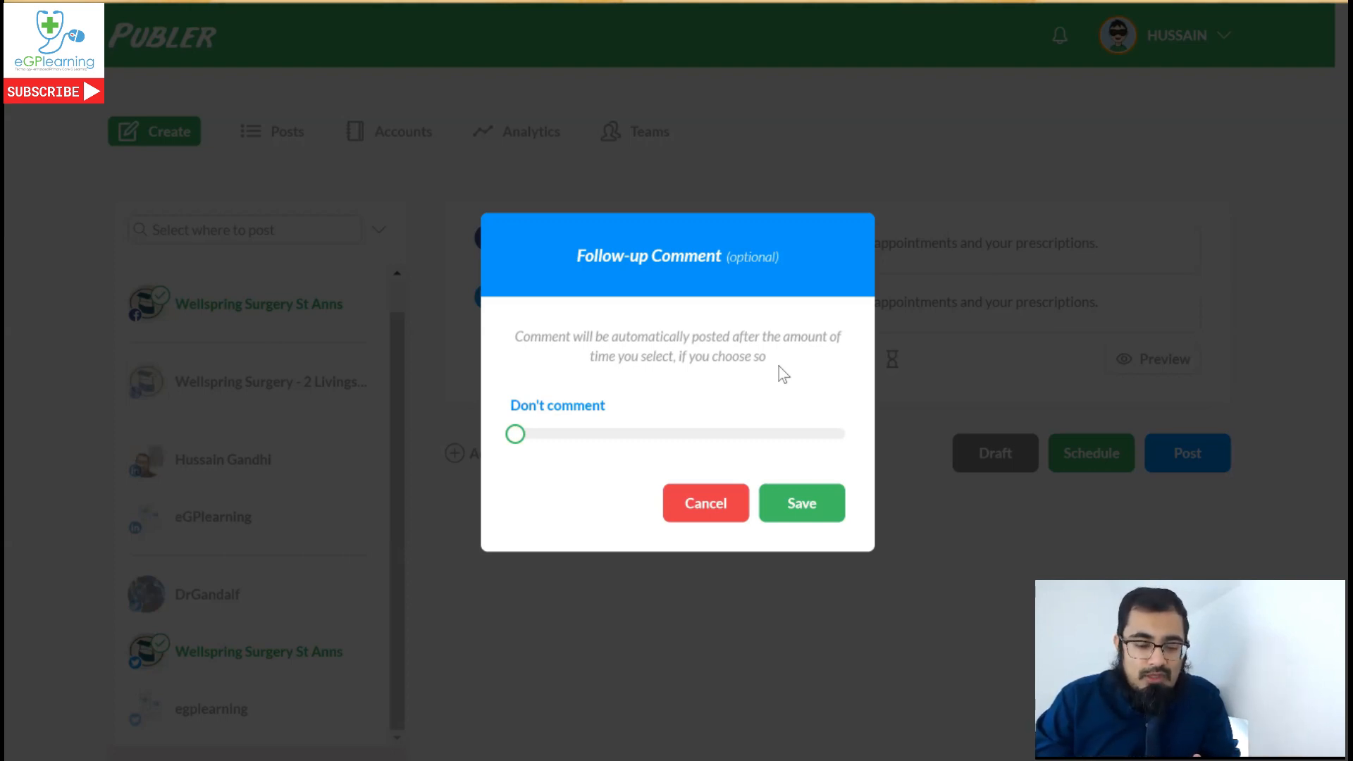
left_click(526, 435)
left_click_drag(526, 434, 837, 377)
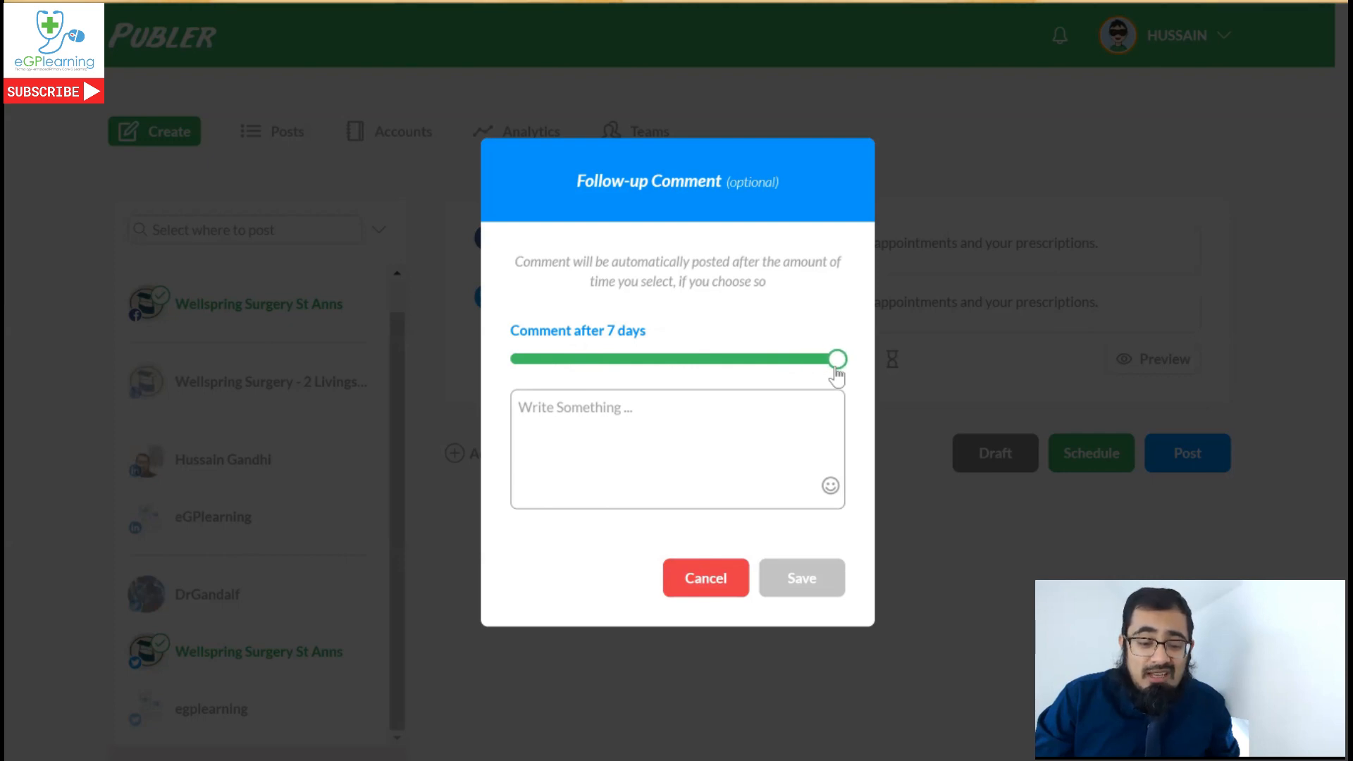
left_click(707, 579)
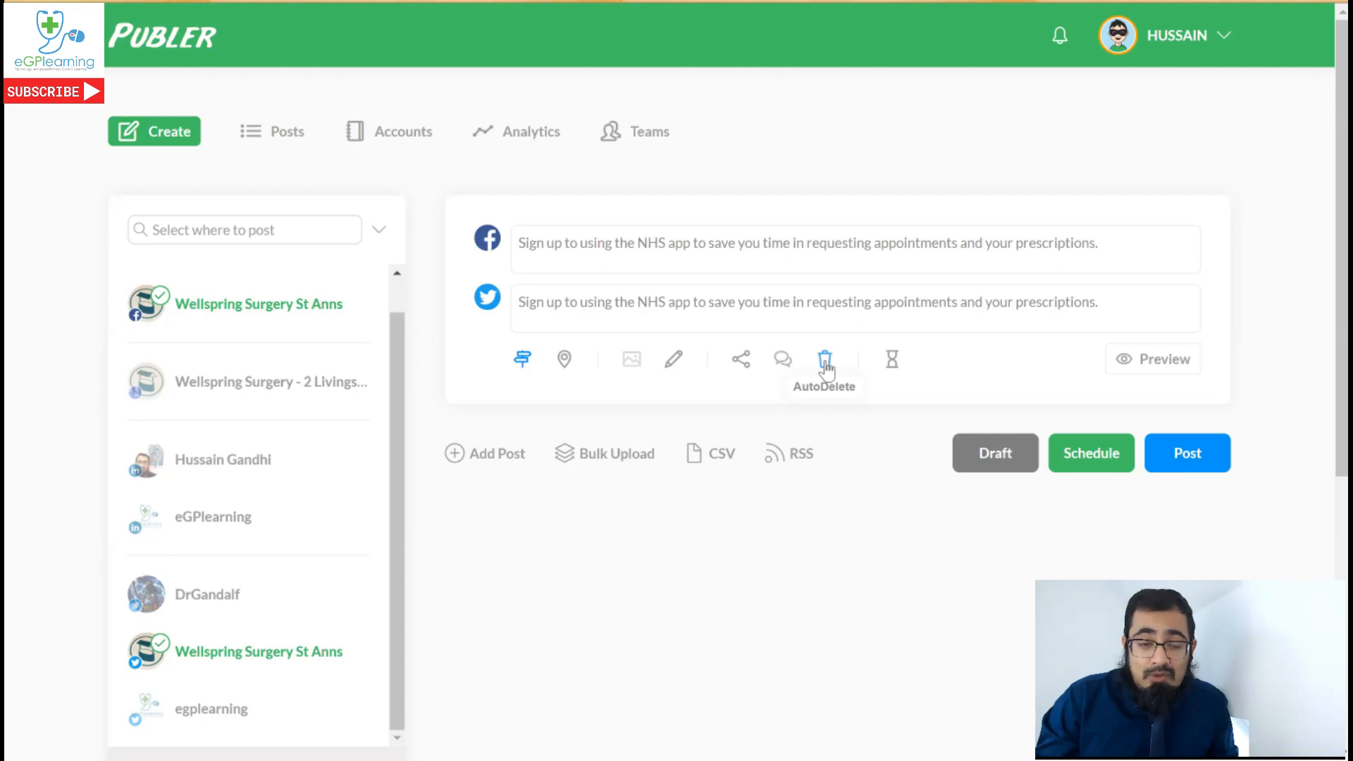
Try the auto-delete settings with hiding instead of deletion enabled, then discard them
left_click(825, 361)
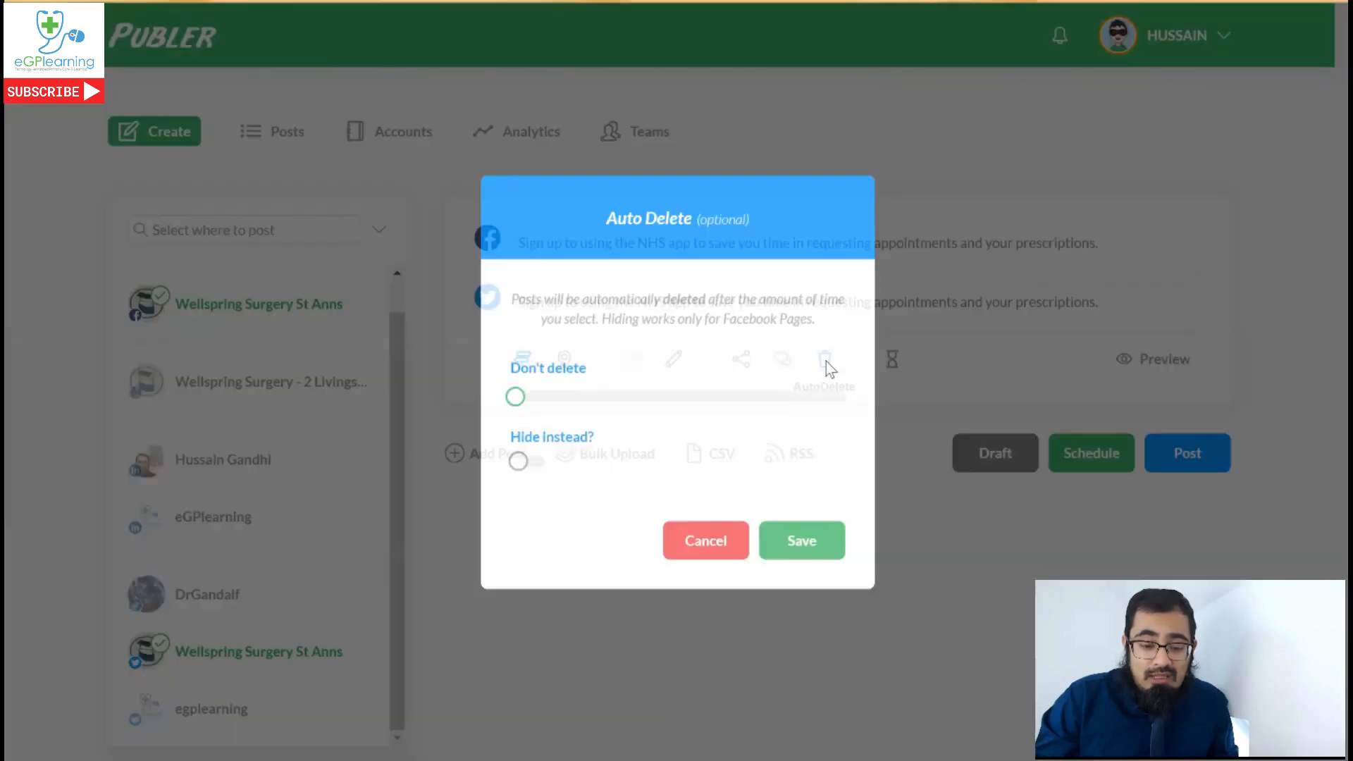
left_click_drag(517, 403, 414, 417)
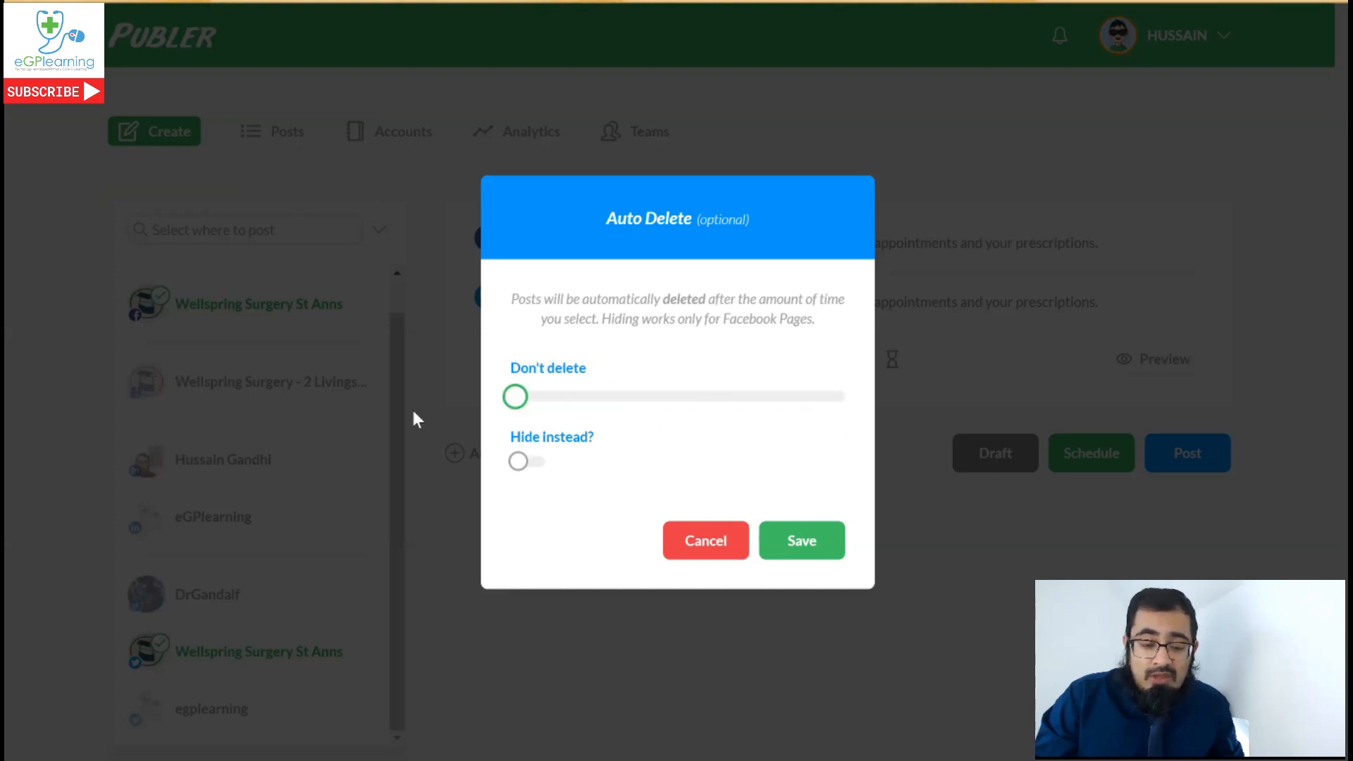
left_click(534, 462)
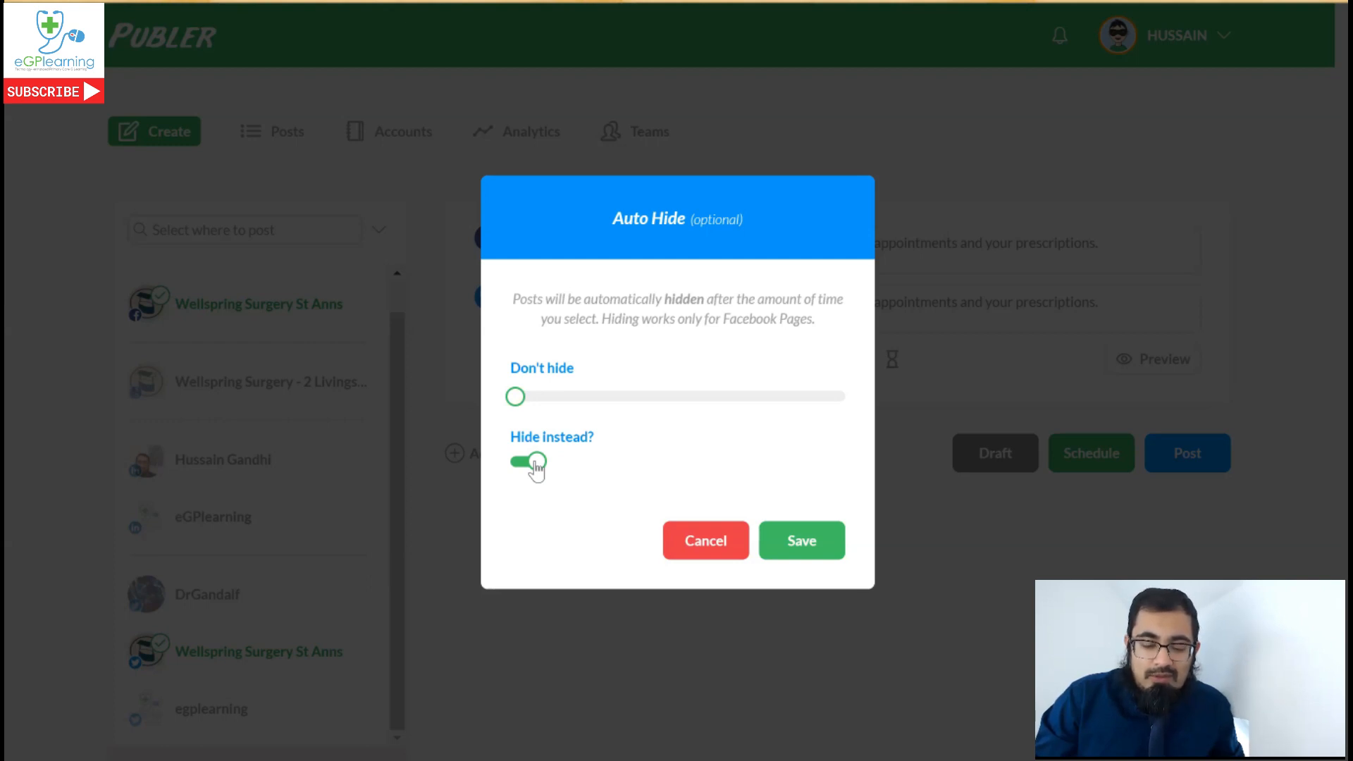
left_click(673, 553)
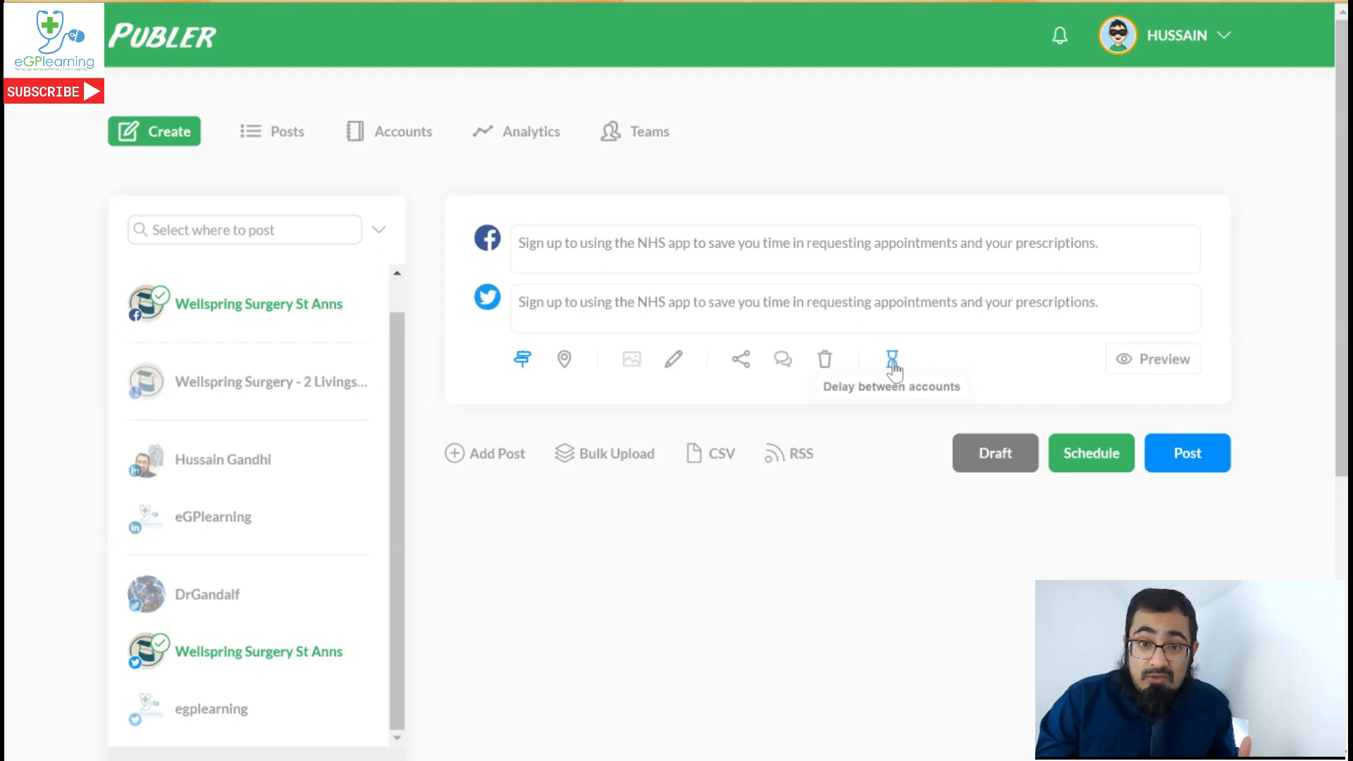
Try a 3-minute delay between accounts for the post, then discard it
left_click(892, 360)
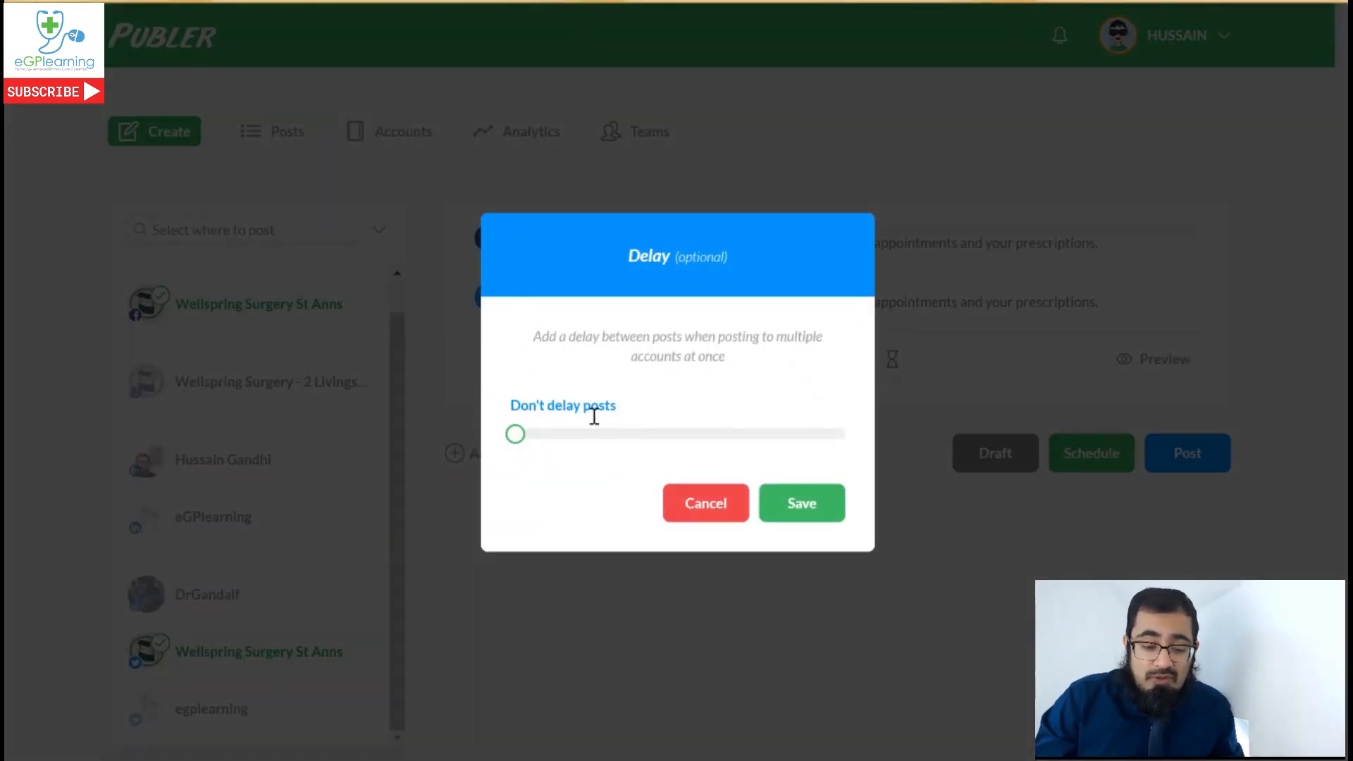
left_click(547, 436)
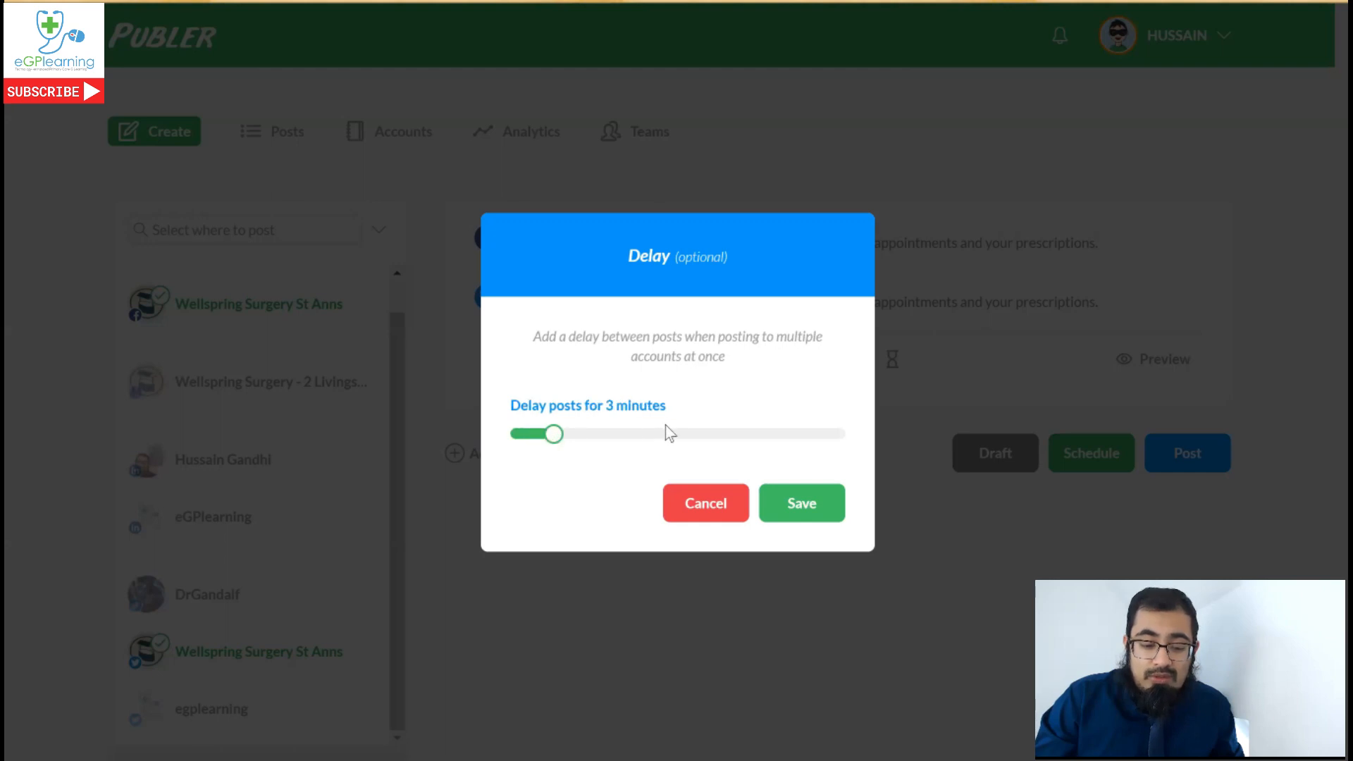
left_click(707, 498)
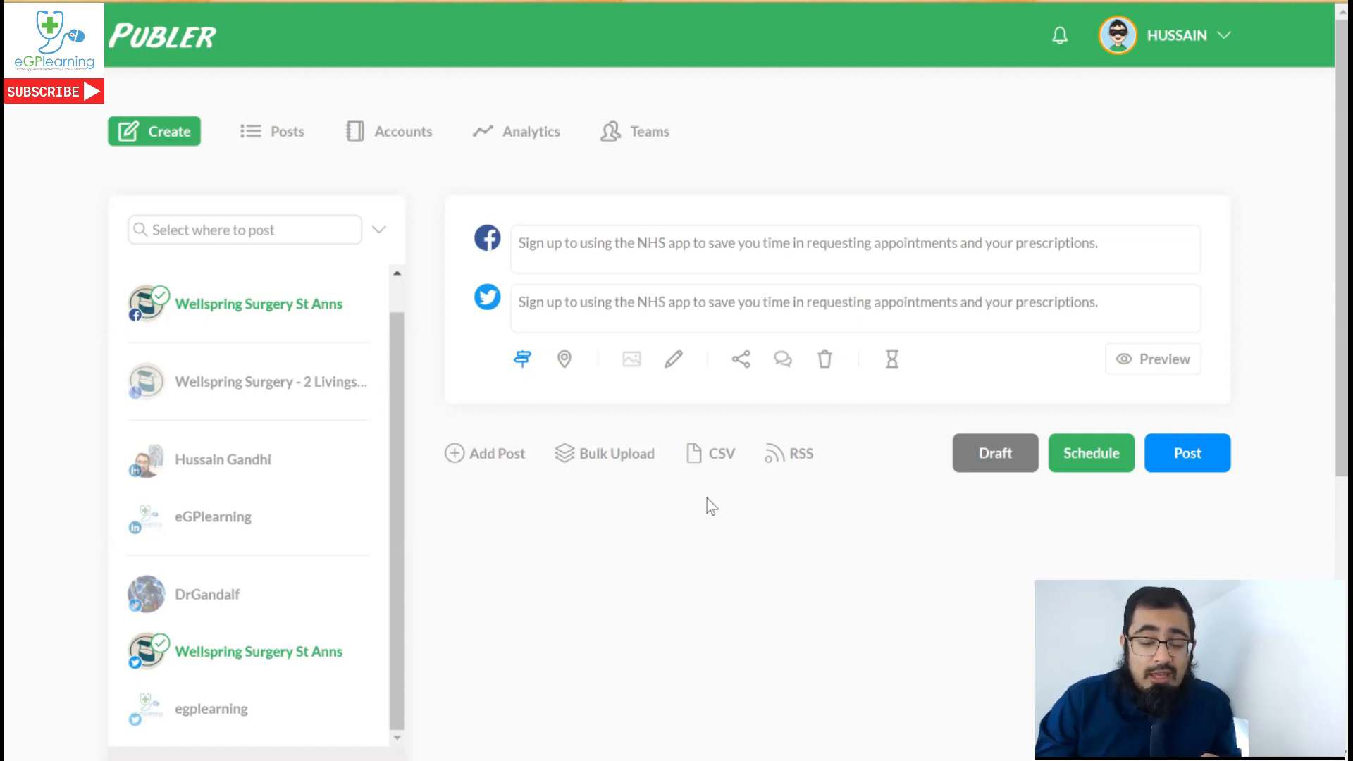
Preview the post for Facebook and for Twitter, including Twitter's mobile layout, and close the preview
left_click(1136, 359)
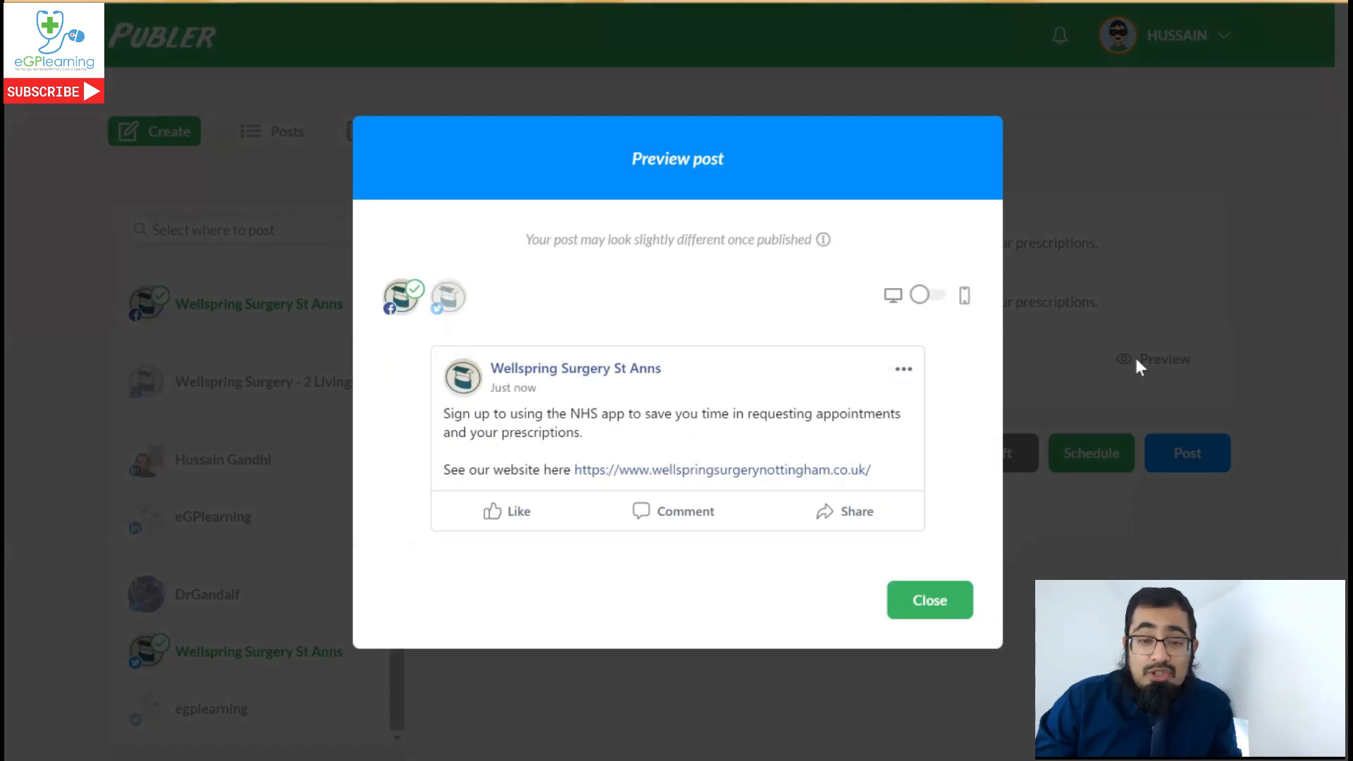
left_click(449, 300)
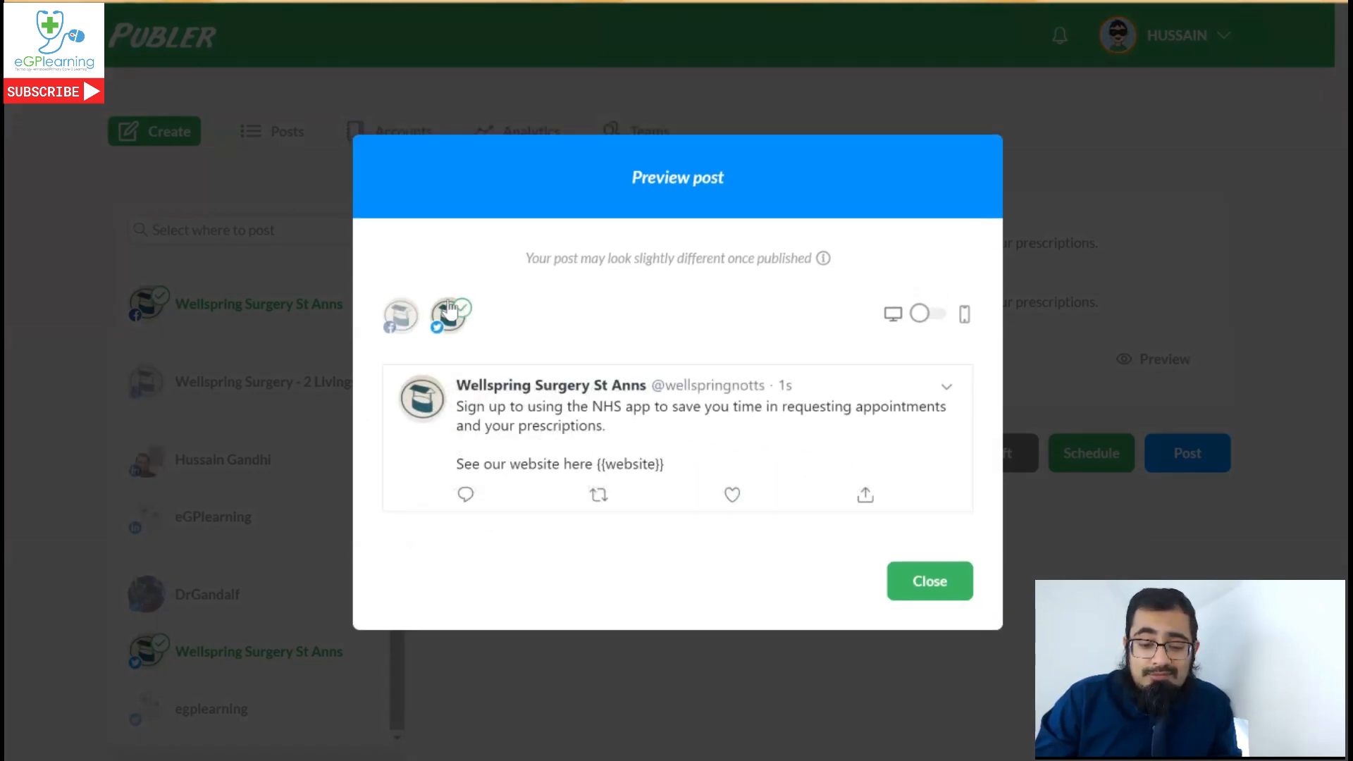
left_click(937, 313)
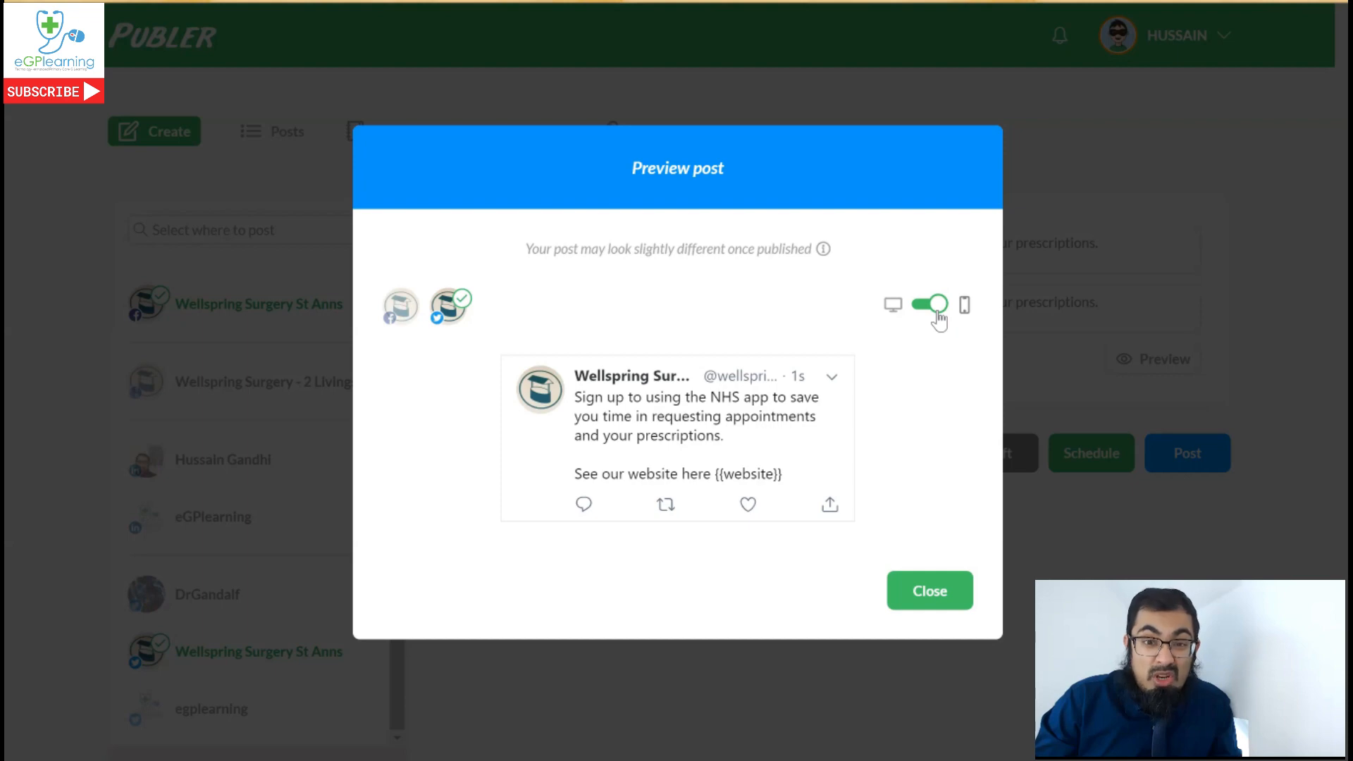
left_click(906, 591)
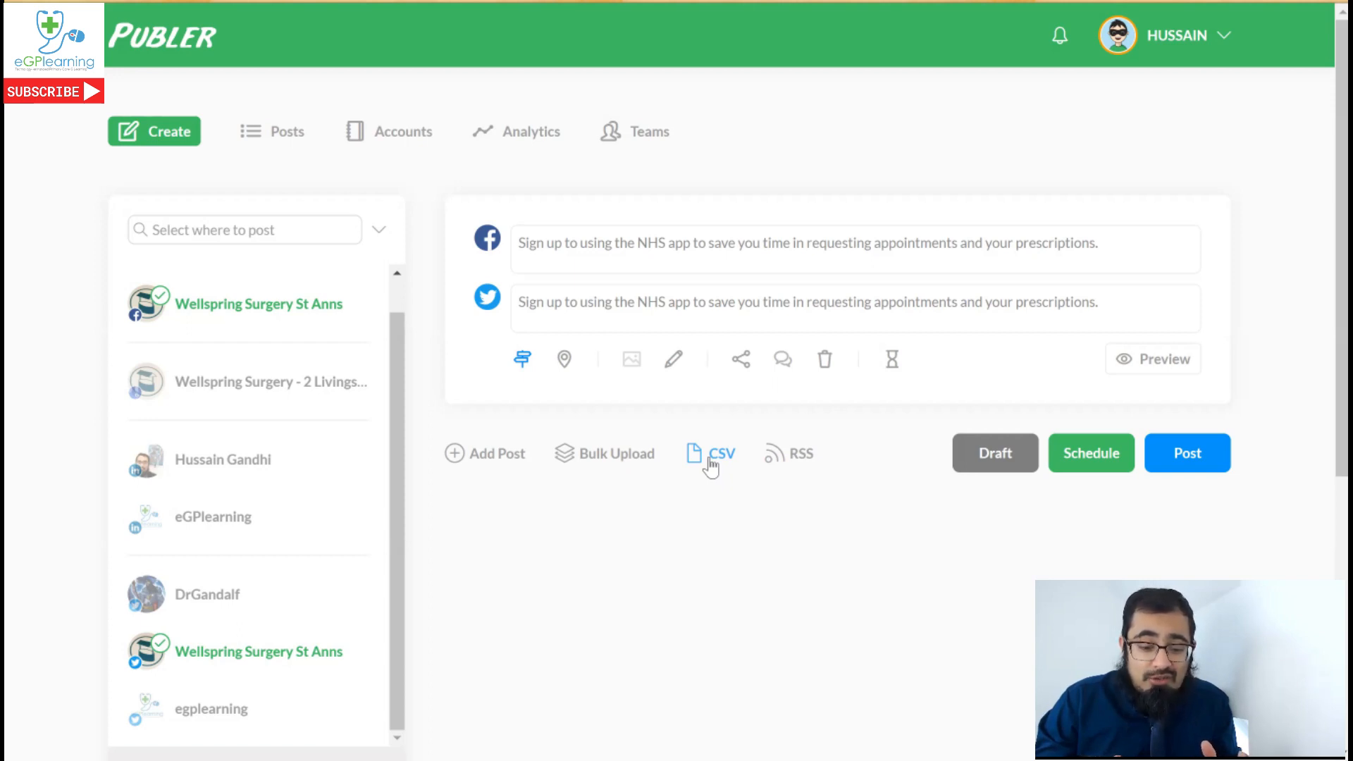
View the options for importing posts from an RSS feed and dismiss them
left_click(795, 460)
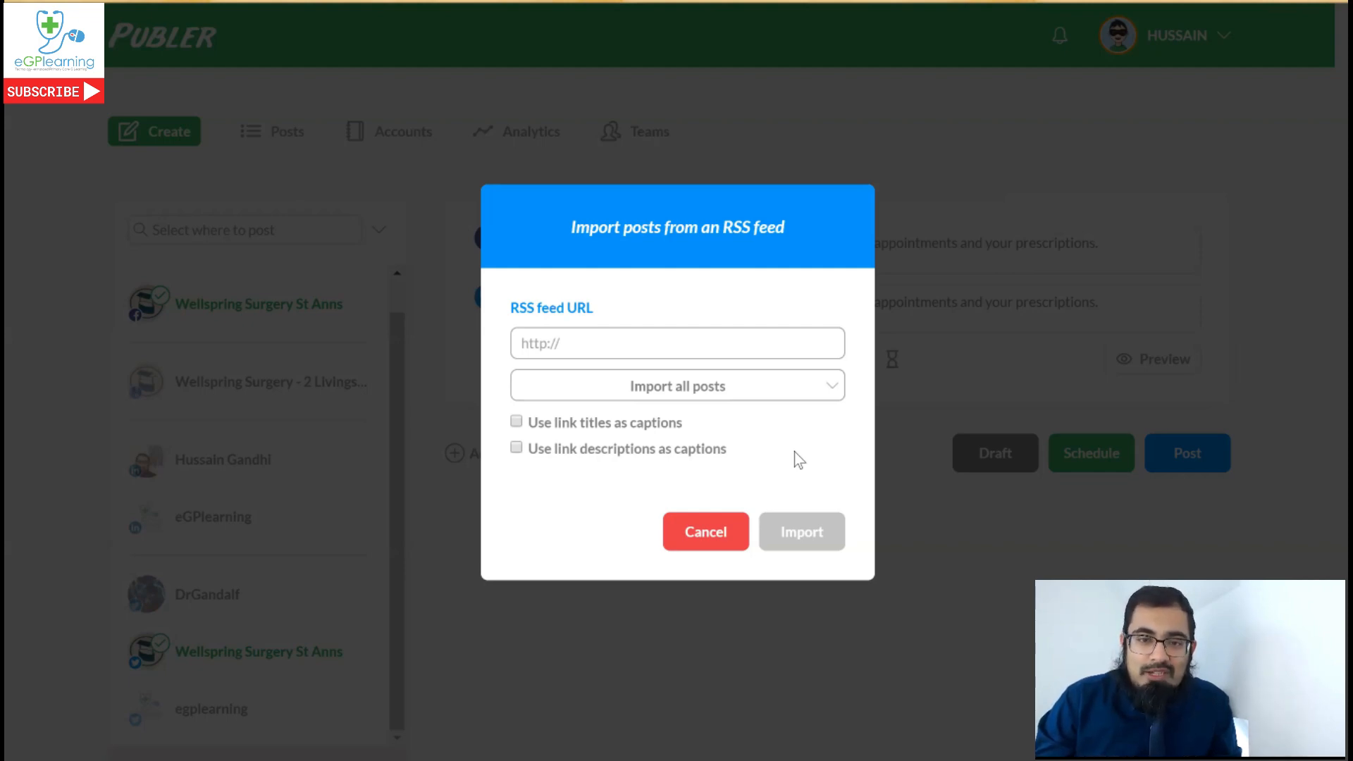
left_click(810, 585)
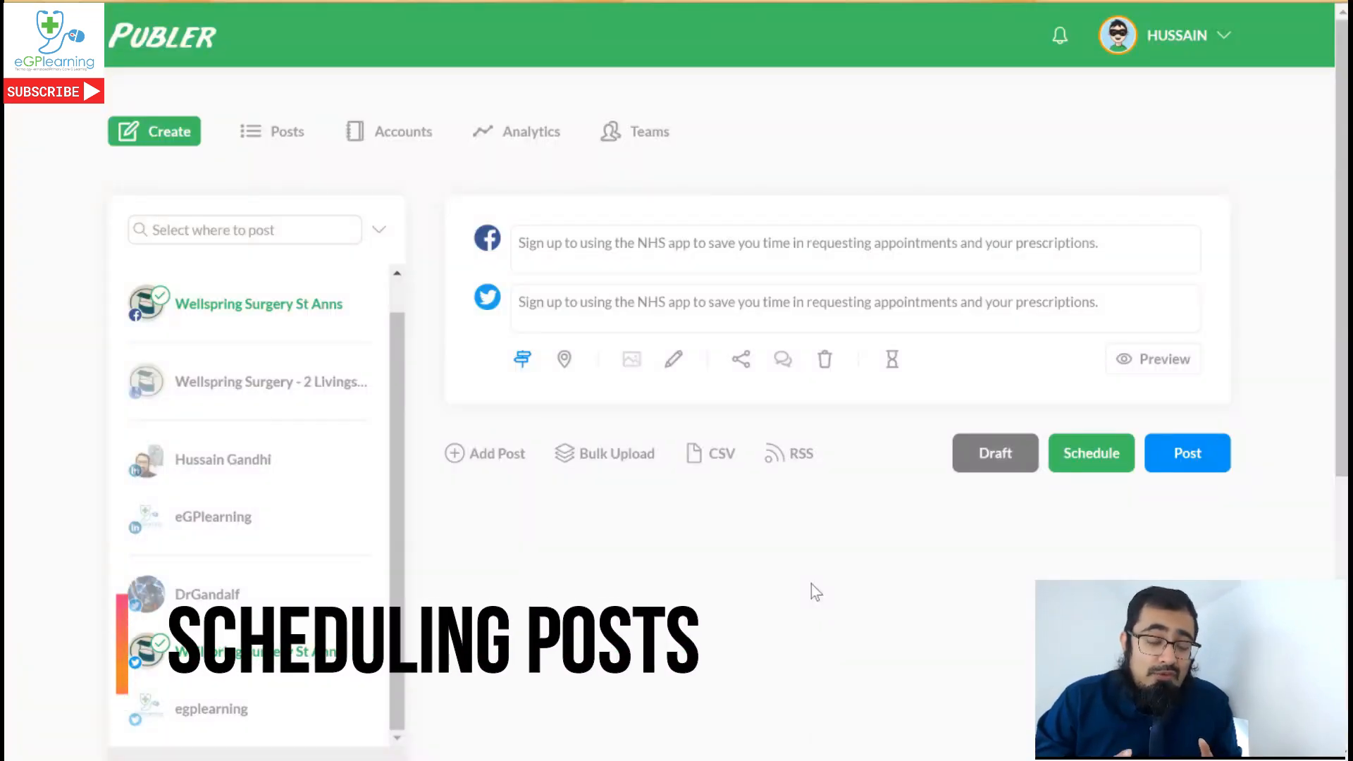
Try scheduling the post manually for 19 May 2020, then return to the choice of scheduling modes
left_click(1091, 458)
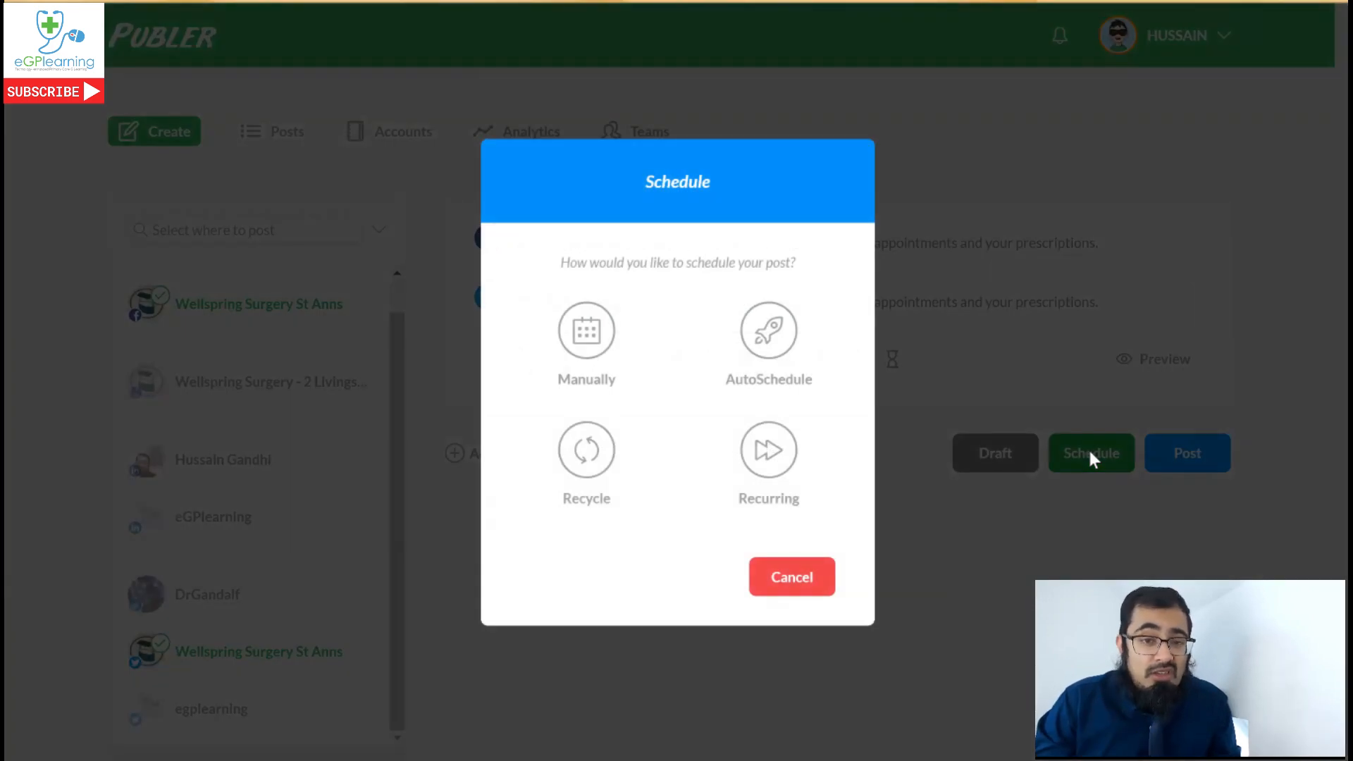
left_click(603, 356)
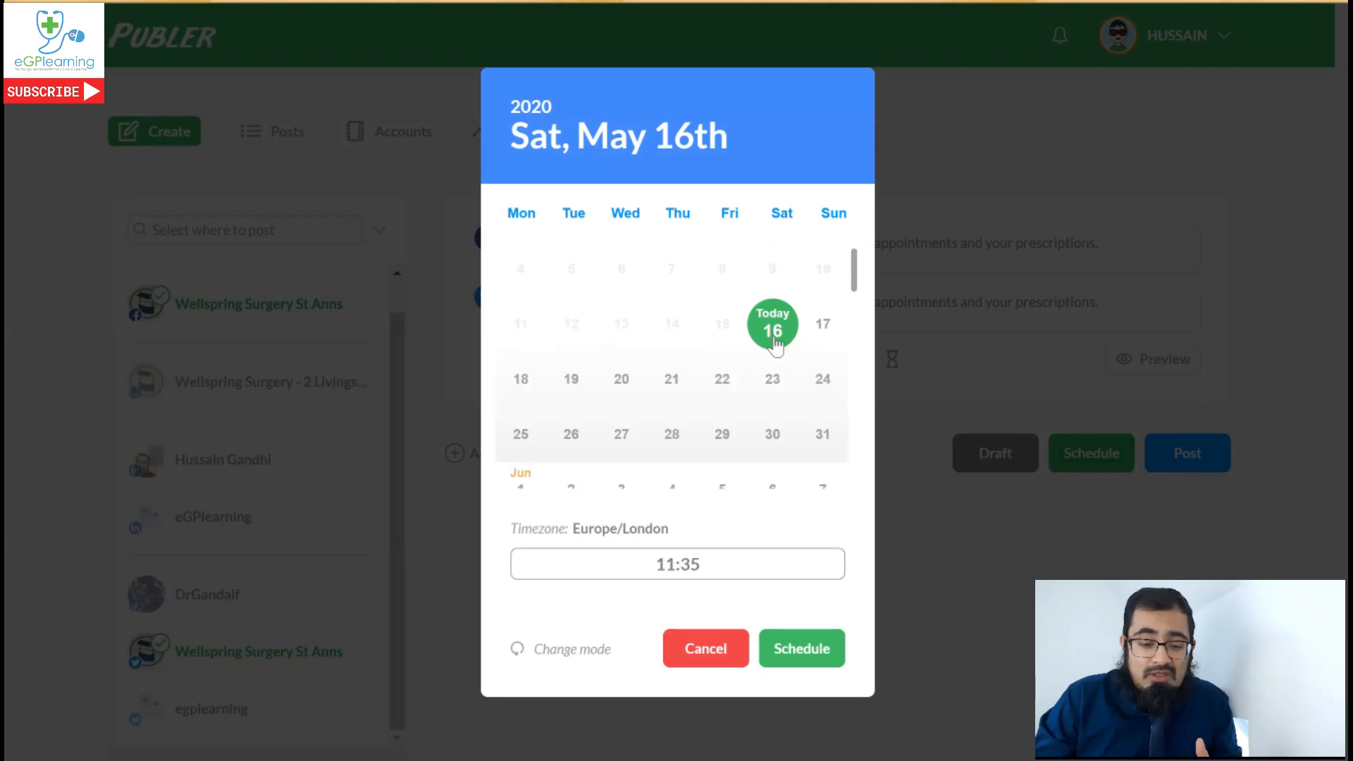
left_click(572, 382)
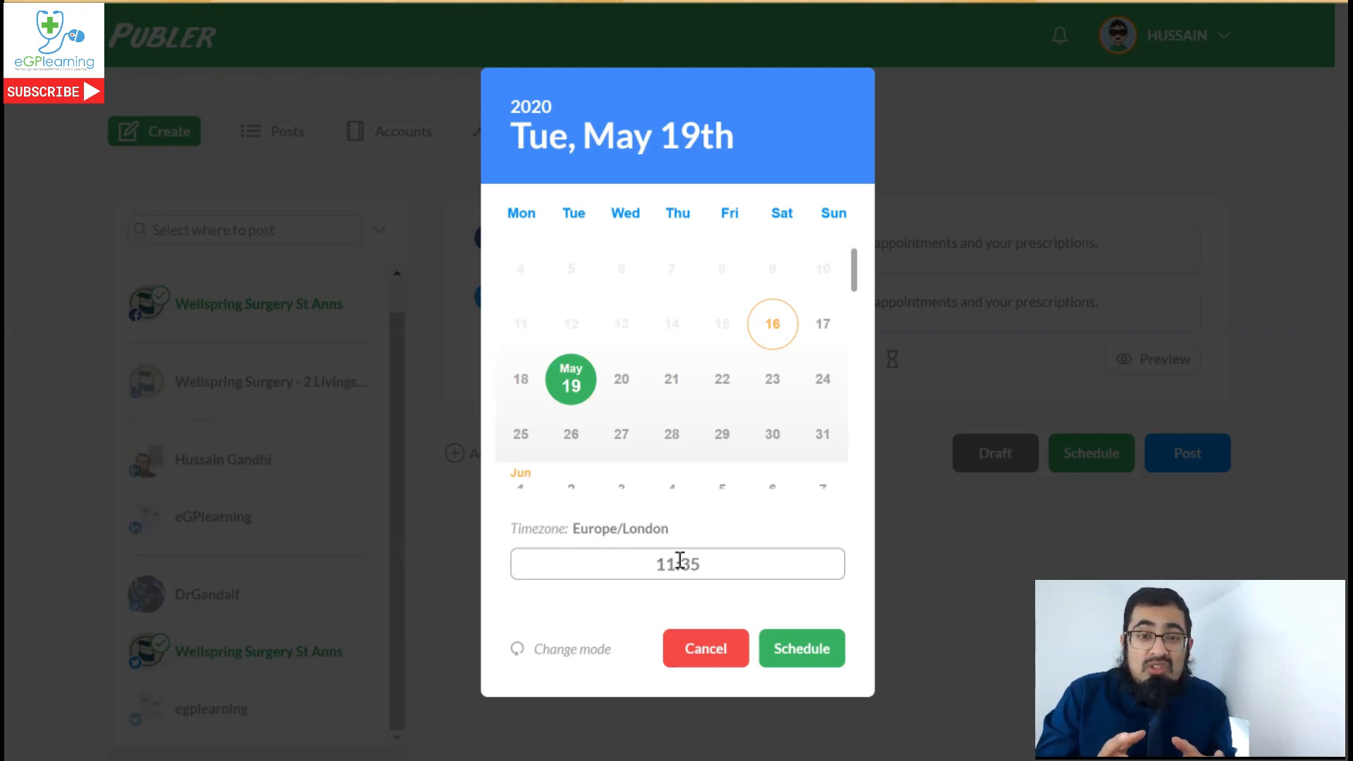
left_click(555, 646)
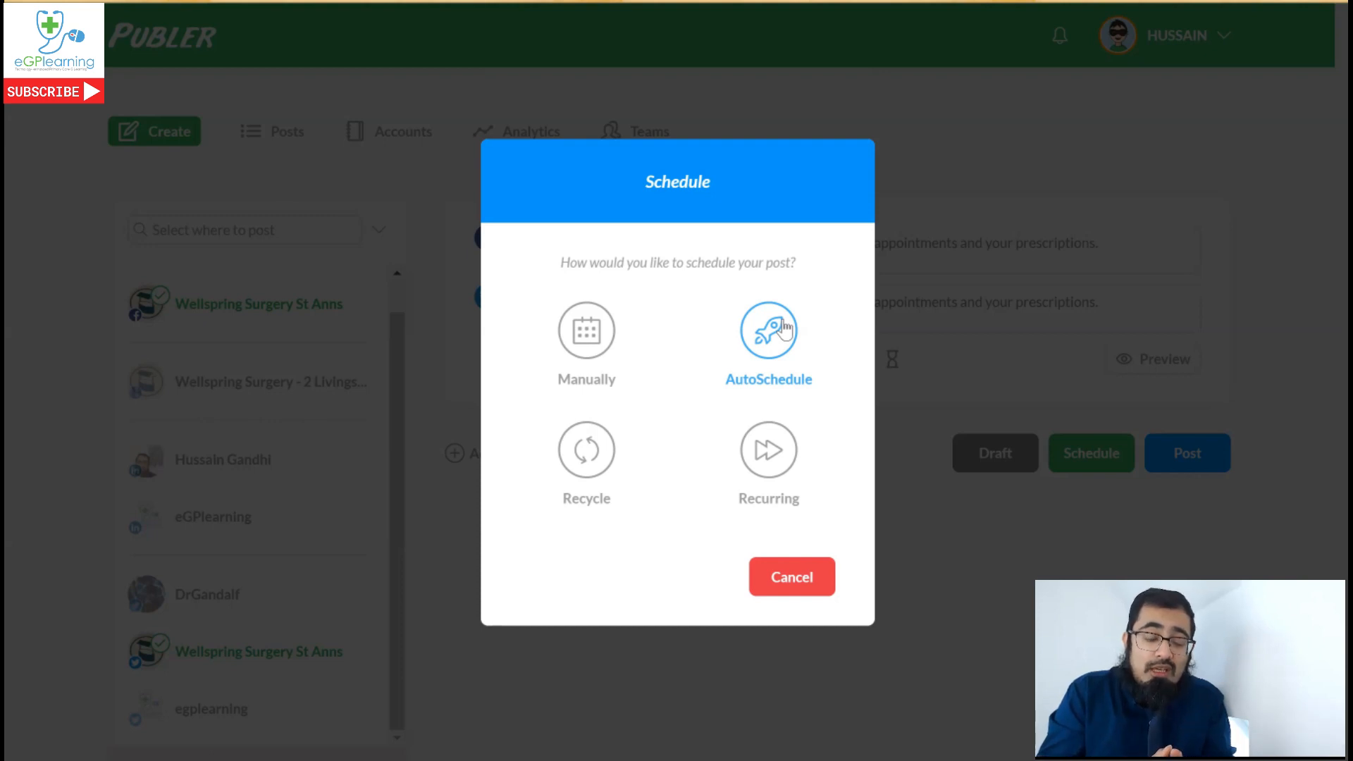
Try AutoSchedule with the General label for the surgery's Twitter account, and return to the choice of scheduling modes
left_click(782, 330)
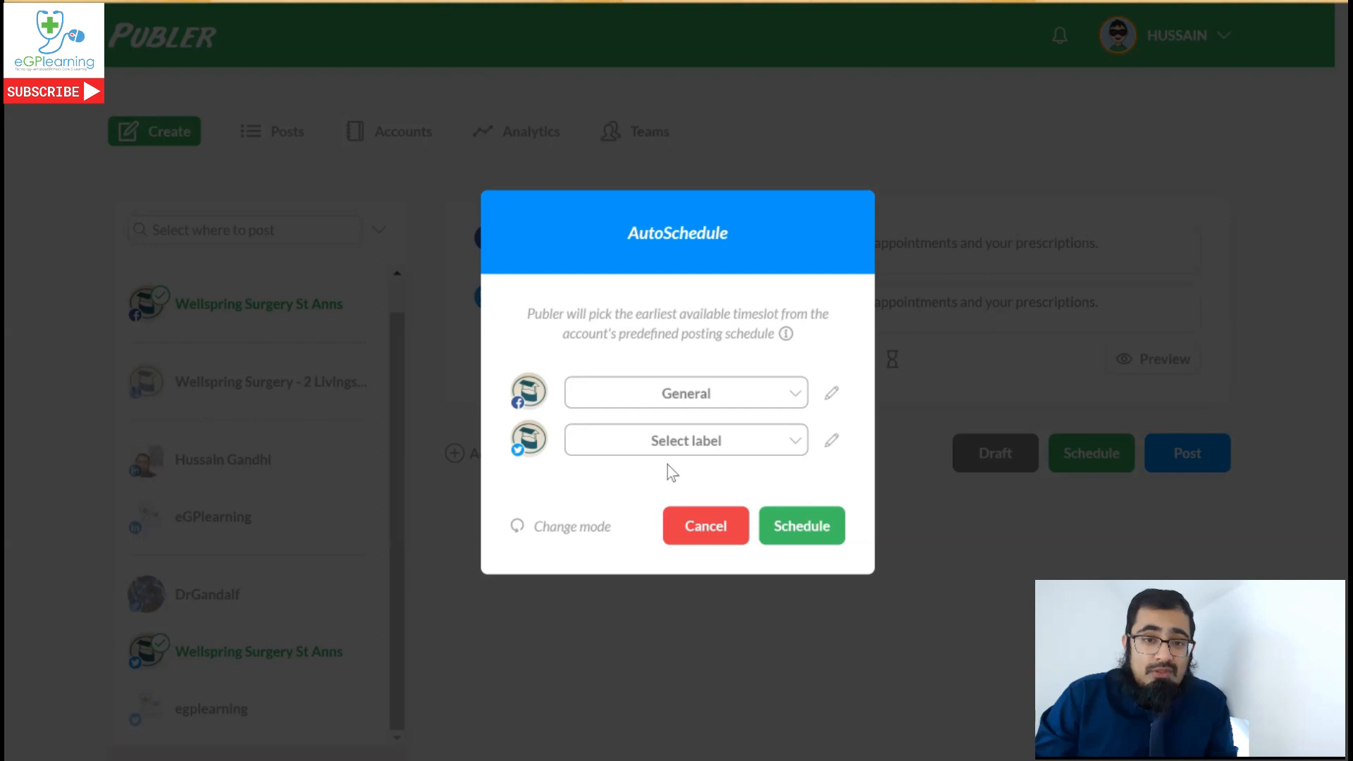
left_click(667, 450)
left_click(640, 520)
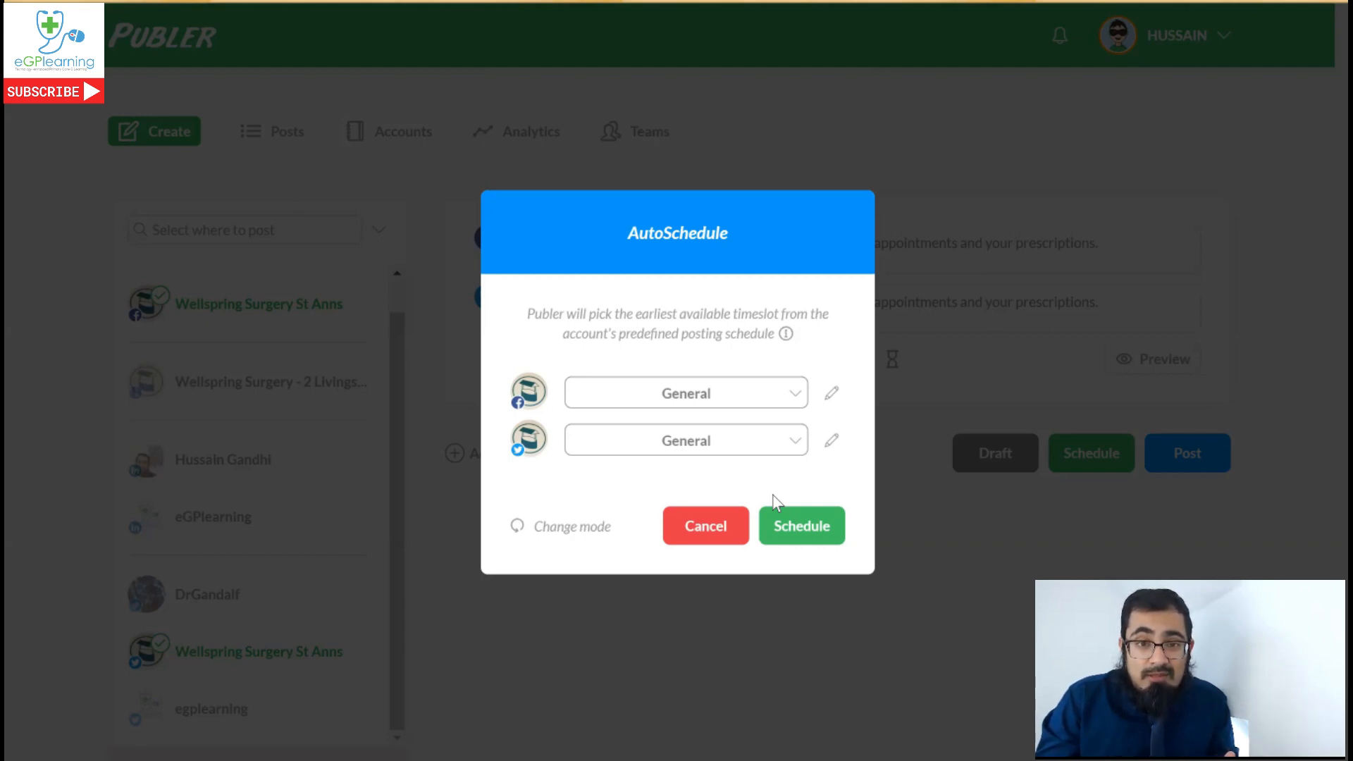
left_click(556, 529)
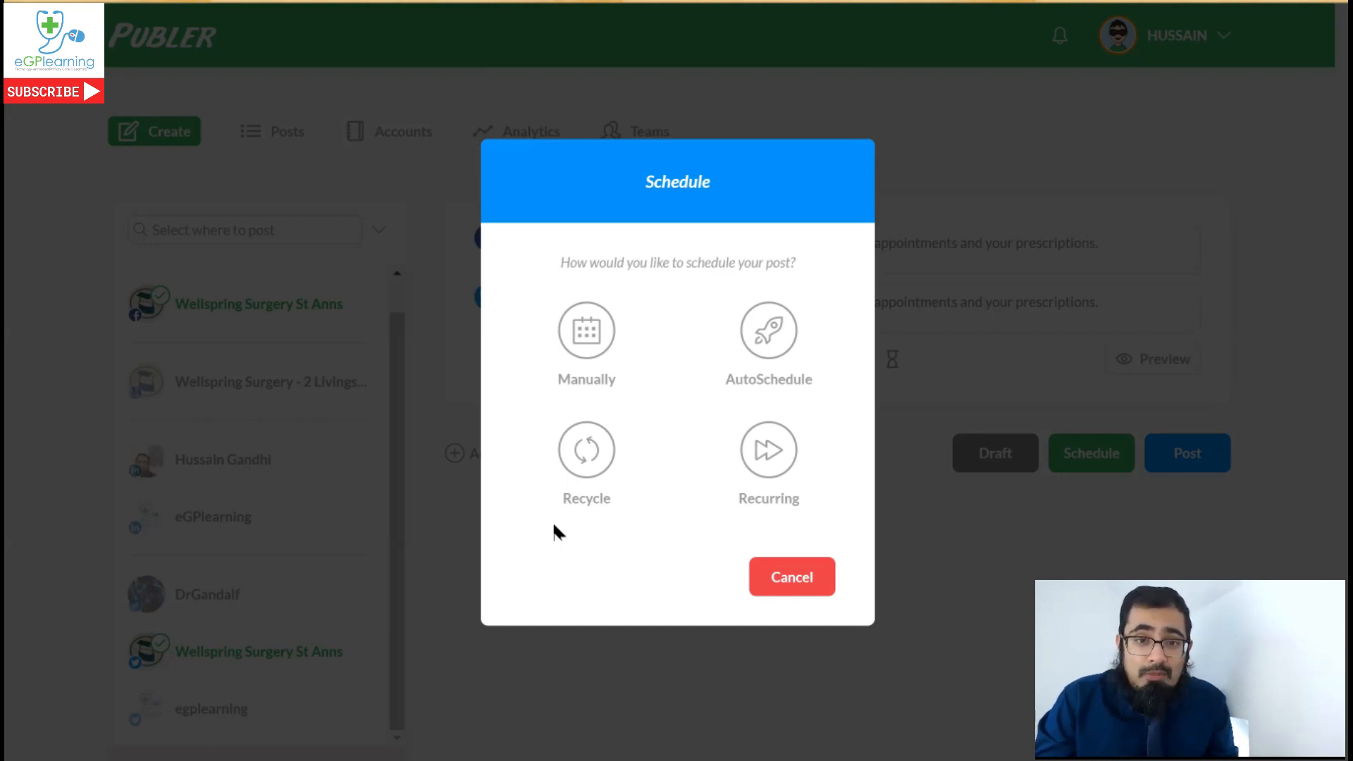
View the settings for recycling the post and for making it recurring, and leave scheduling without applying either
left_click(576, 450)
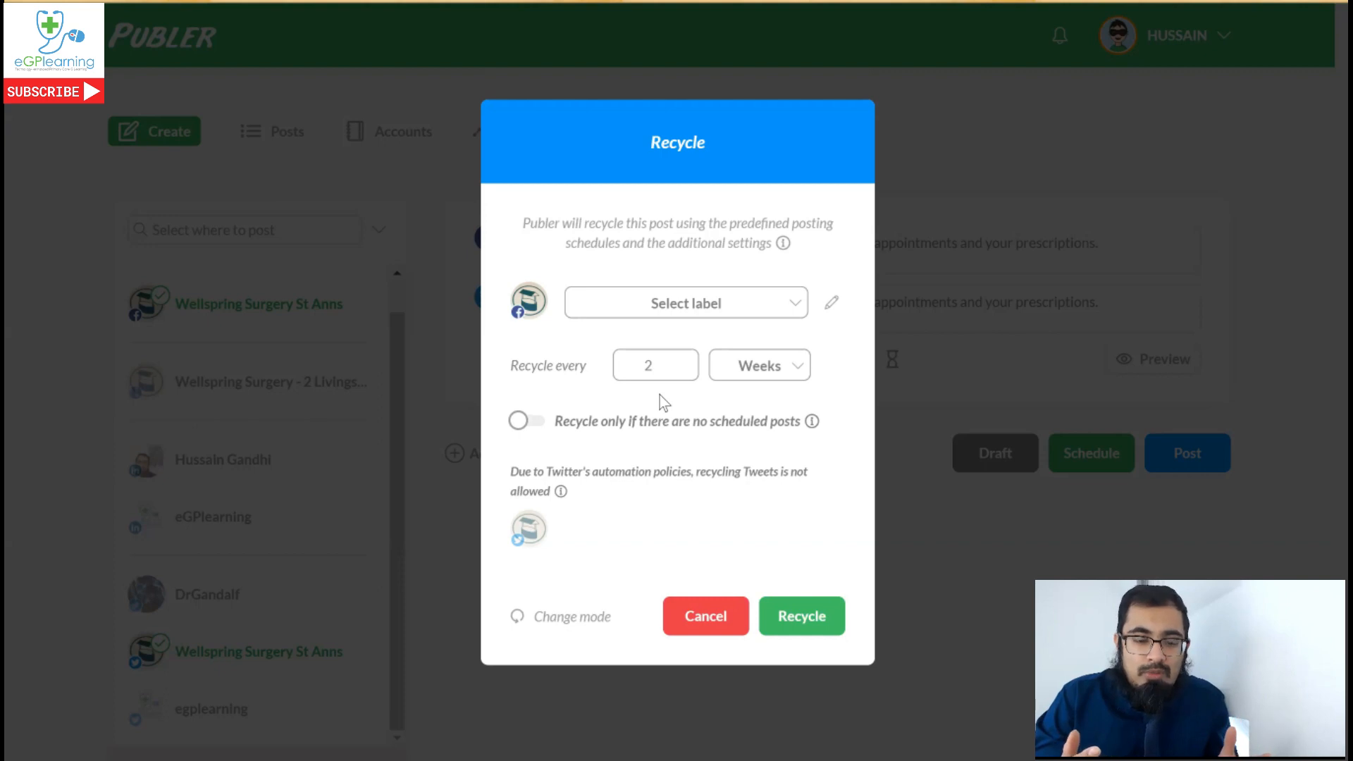
left_click(712, 629)
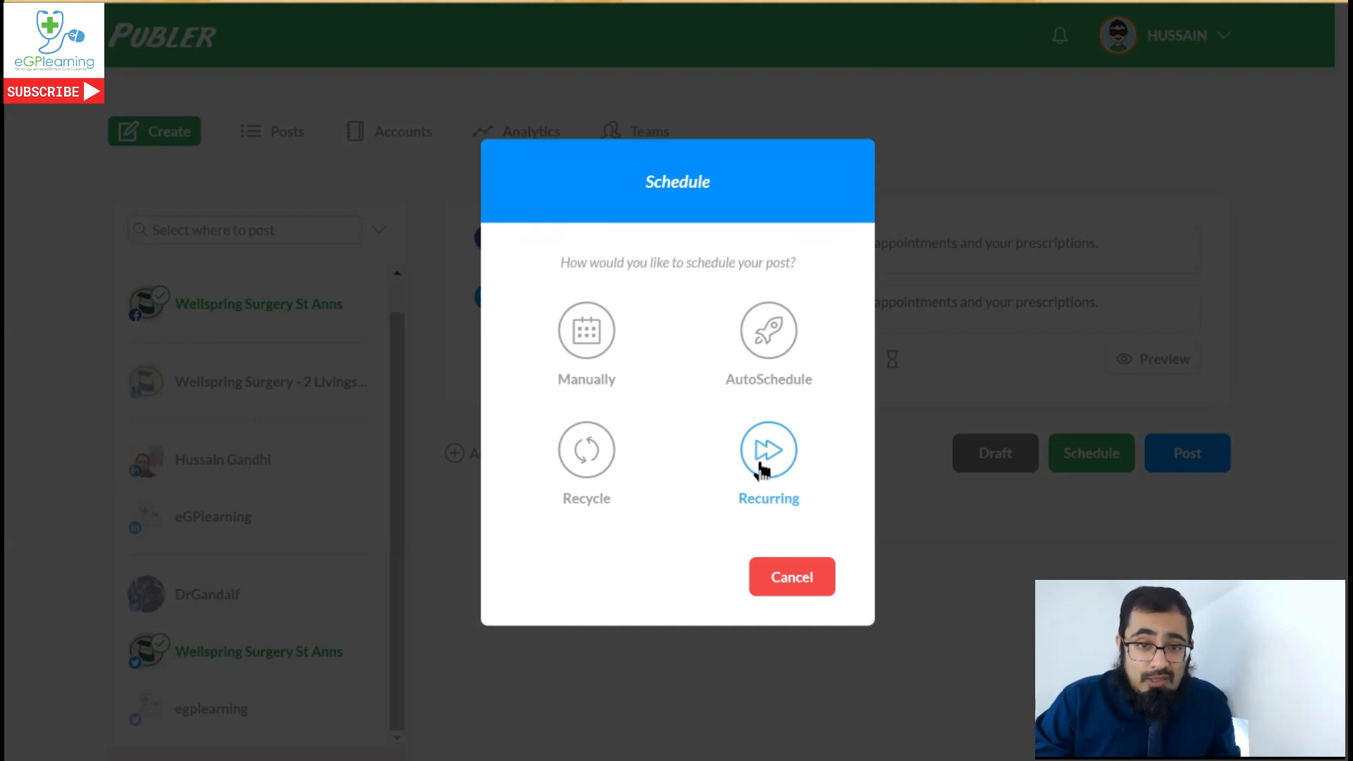
left_click(763, 465)
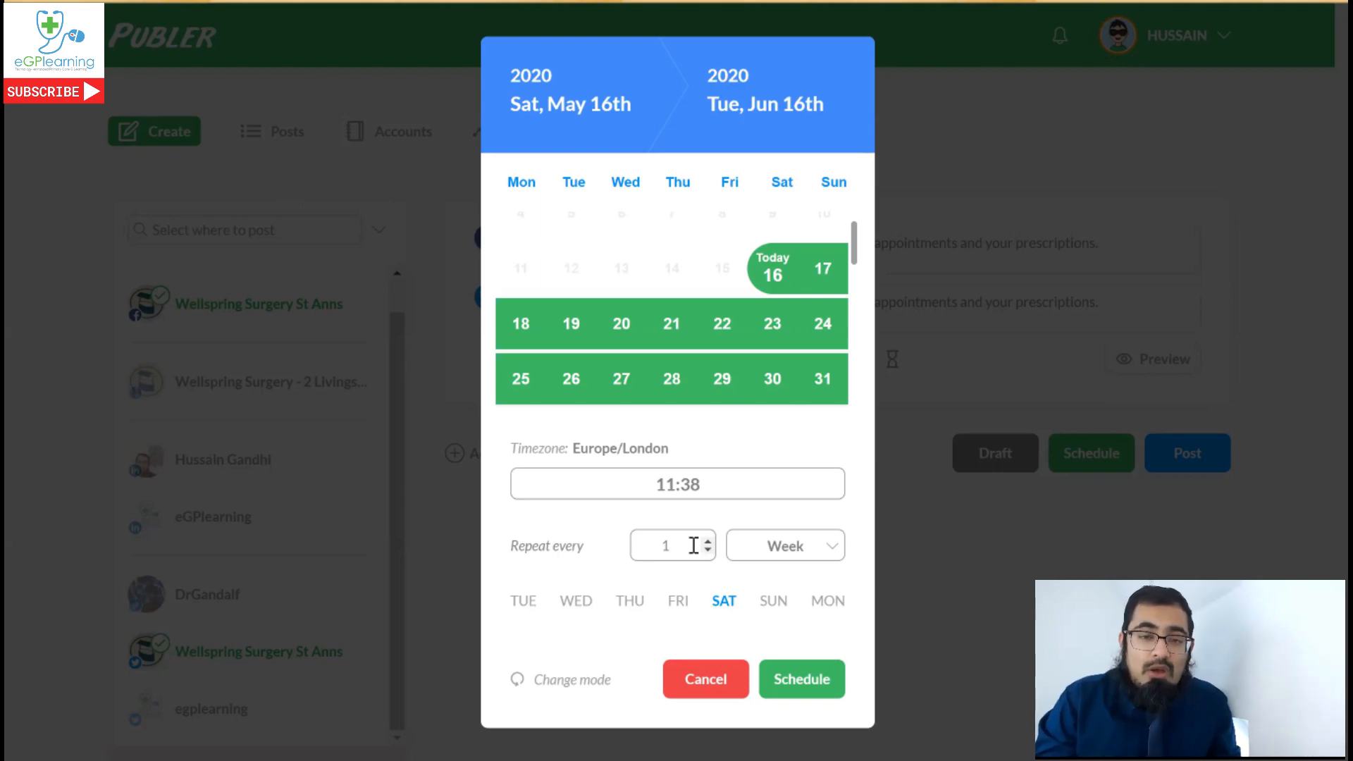
left_click(702, 681)
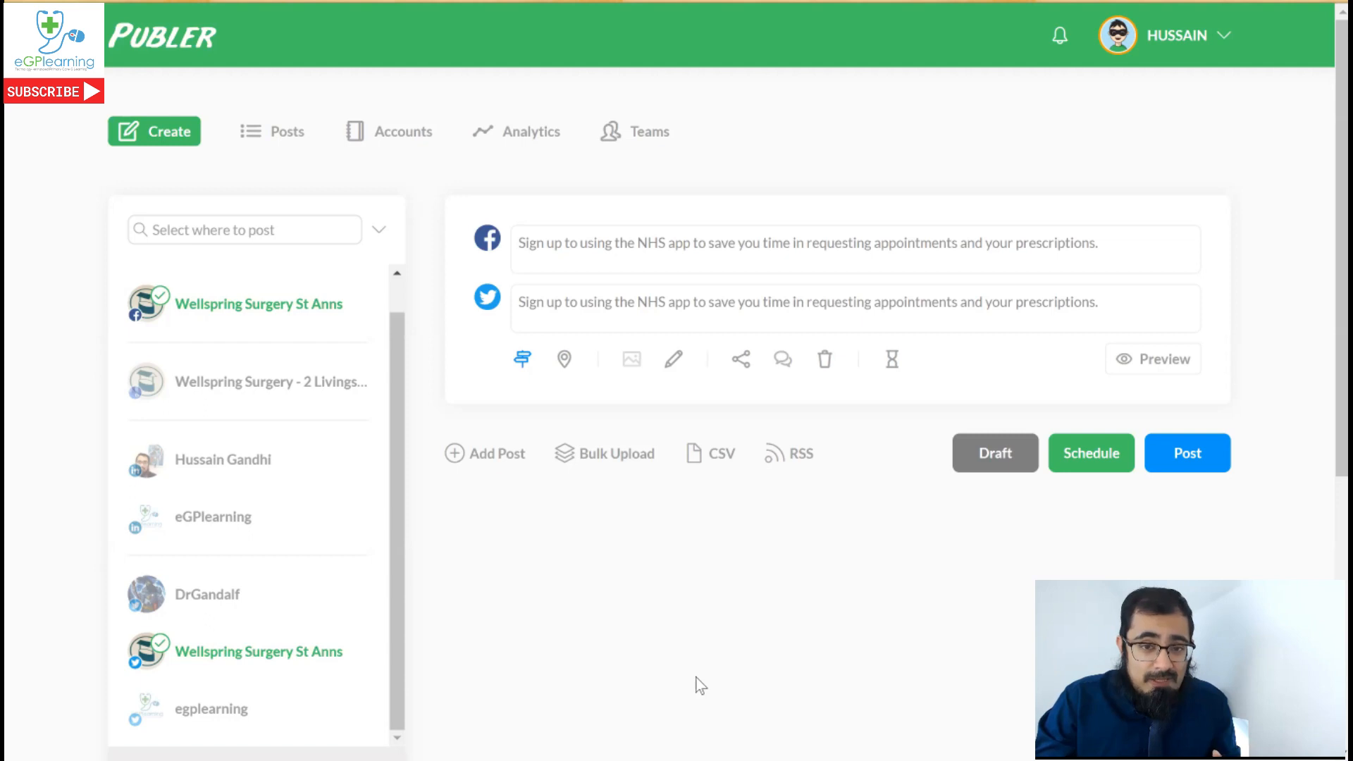
Look through the analytics for the linked accounts over the past 7 days and open the teams overview
left_click(493, 138)
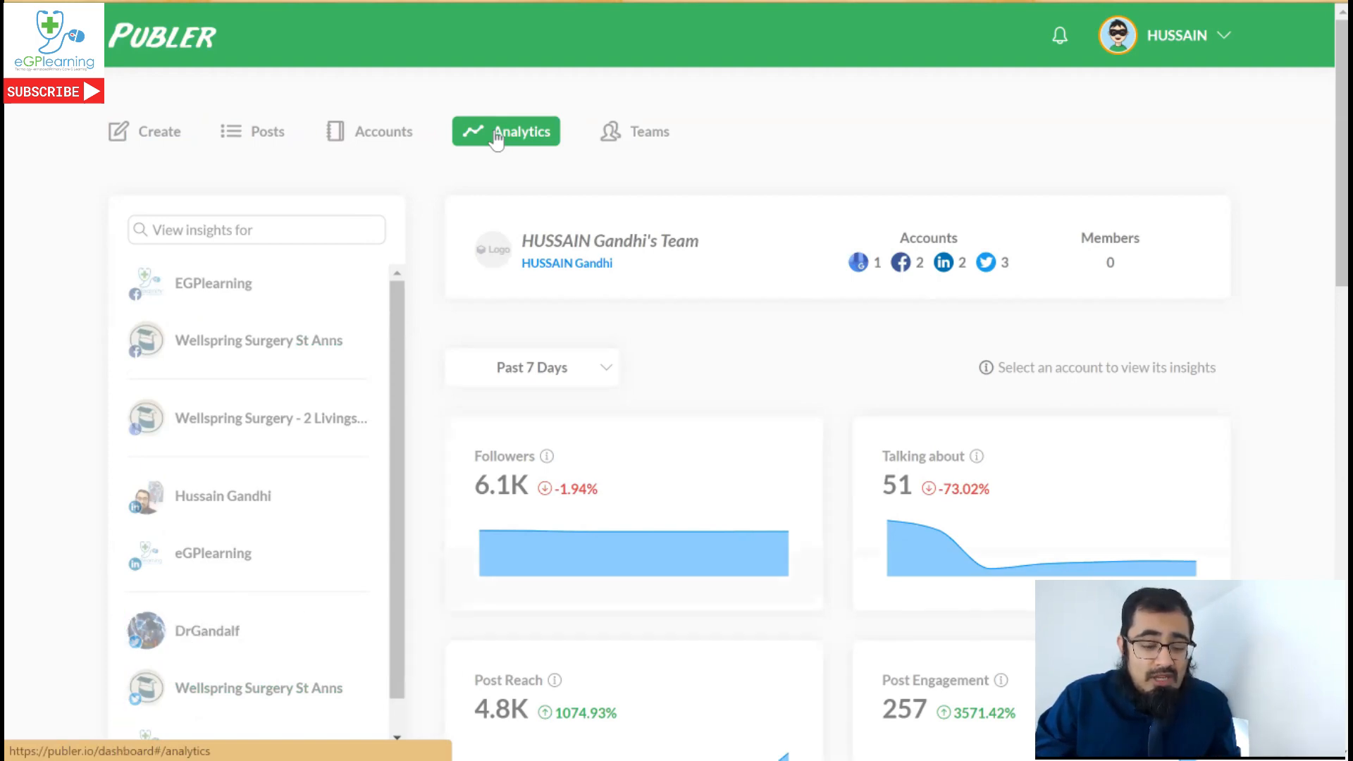
scroll(608, 427, "down", 10)
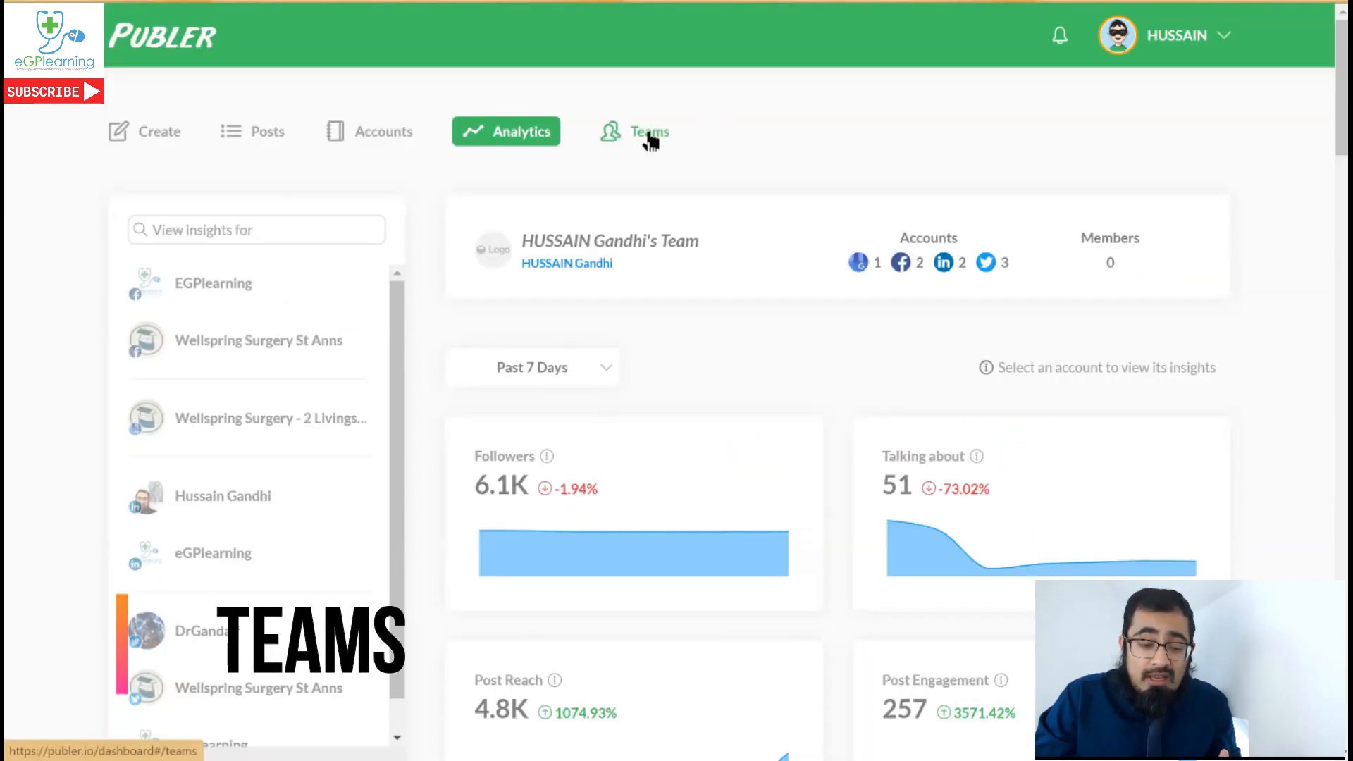
left_click(650, 135)
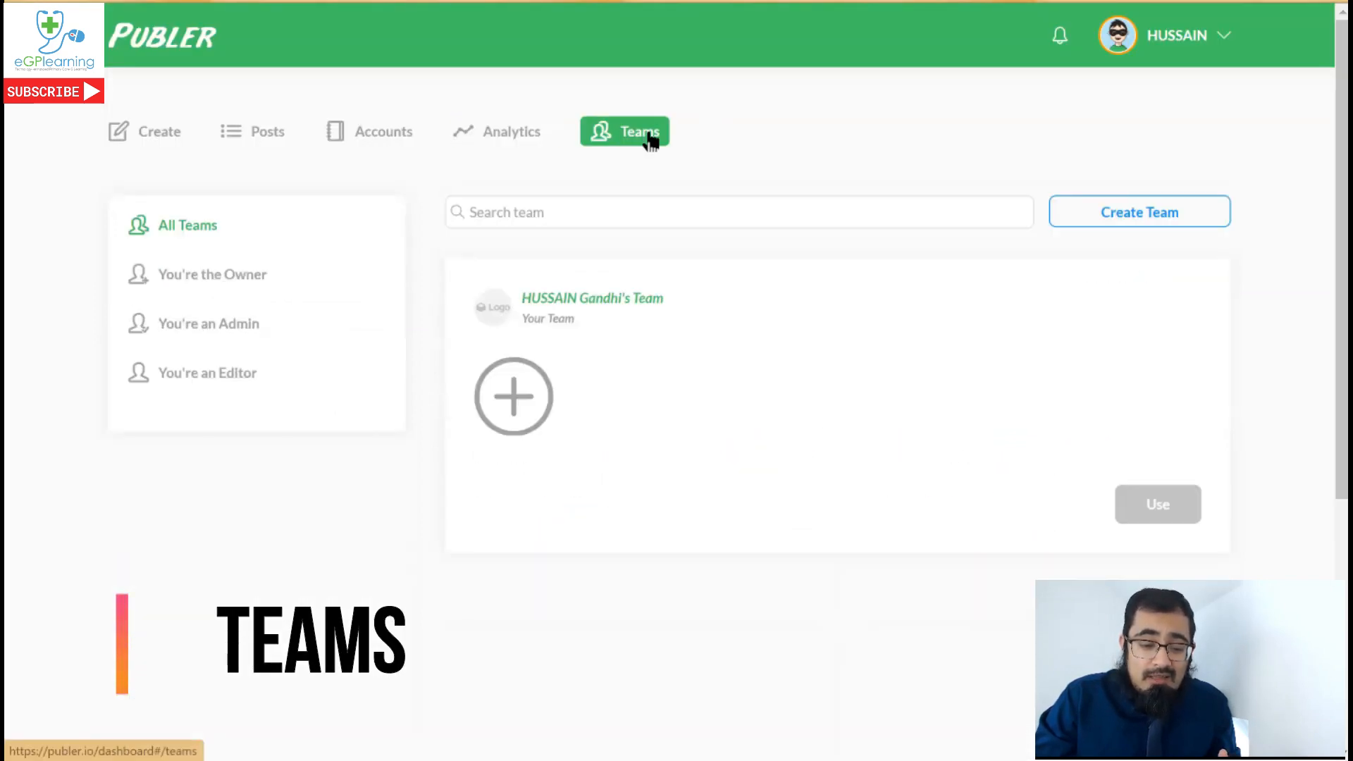